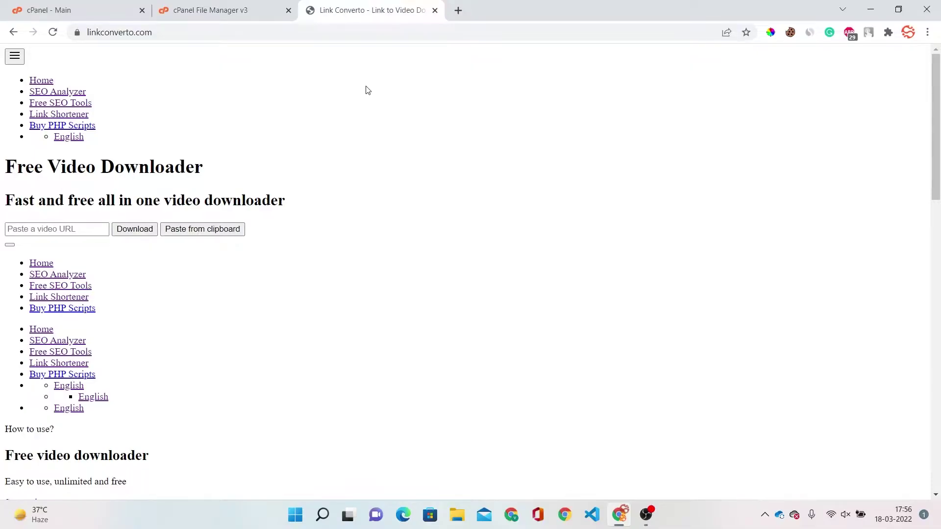
pyautogui.click(217, 6)
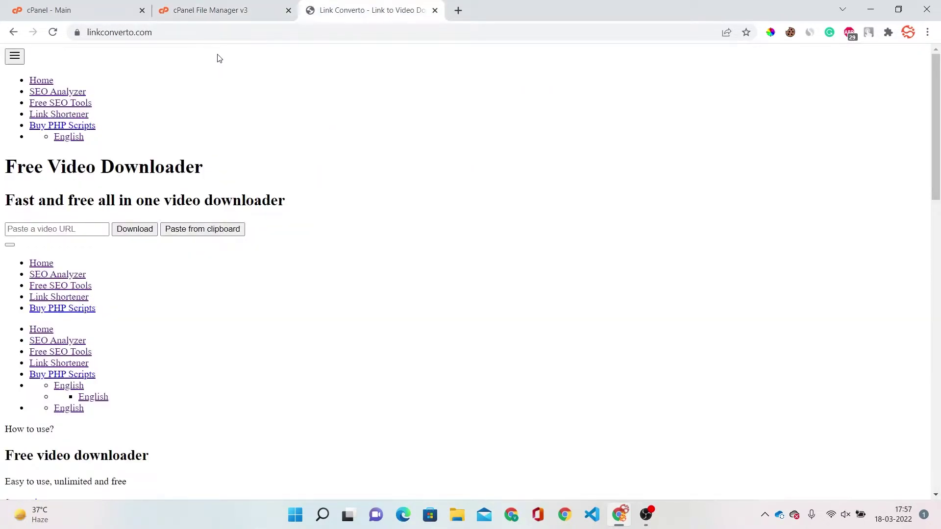
pyautogui.click(225, 6)
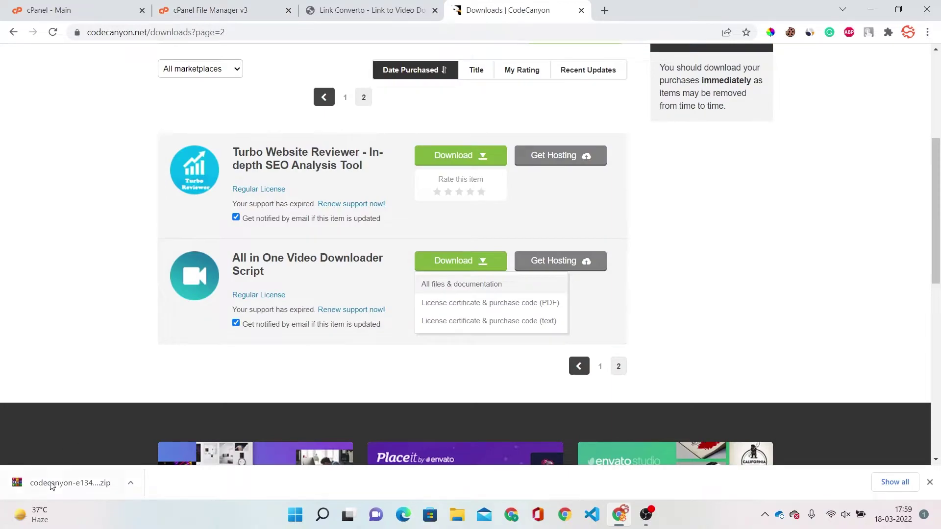
# Step: Switch to File Explorer and look through the Files and Documentation folders of the extracted All in One Video Downloader package
pyautogui.click(457, 515)
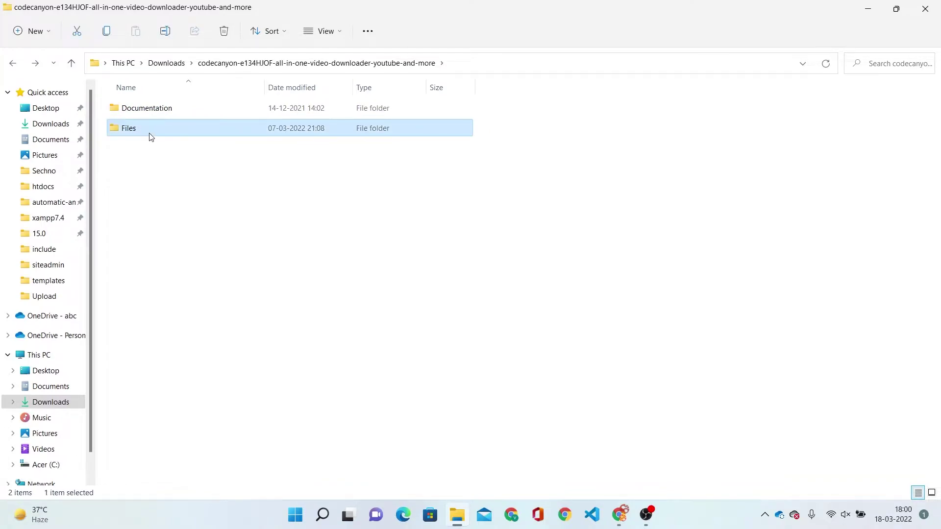
pyautogui.doubleClick(228, 128)
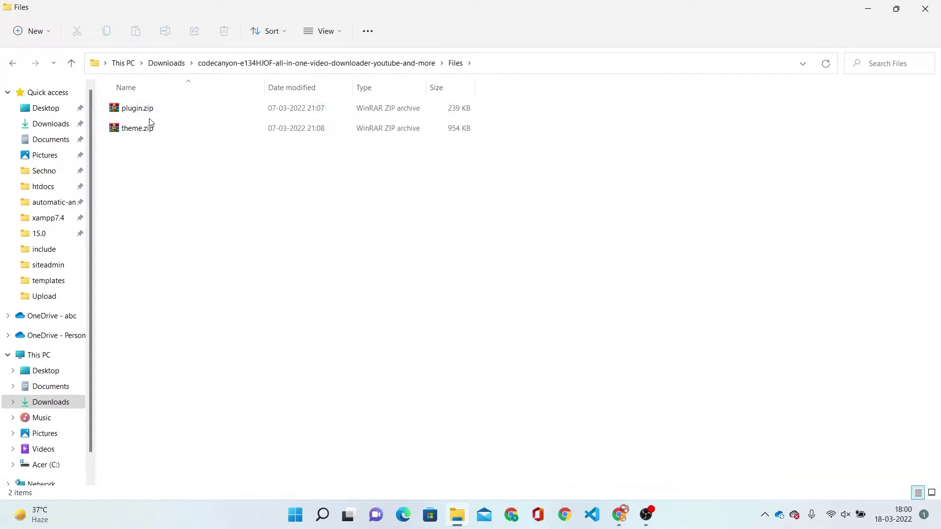
pyautogui.click(13, 63)
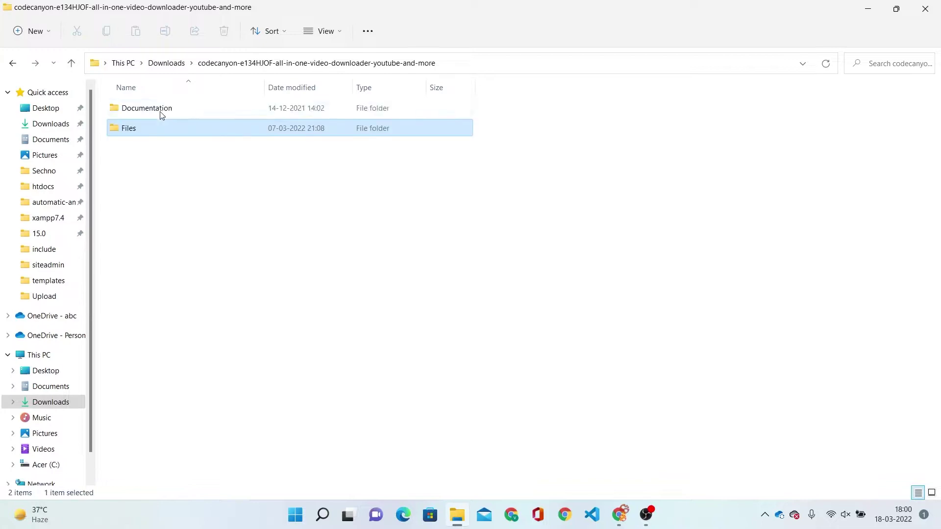
pyautogui.click(159, 114)
pyautogui.doubleClick(158, 113)
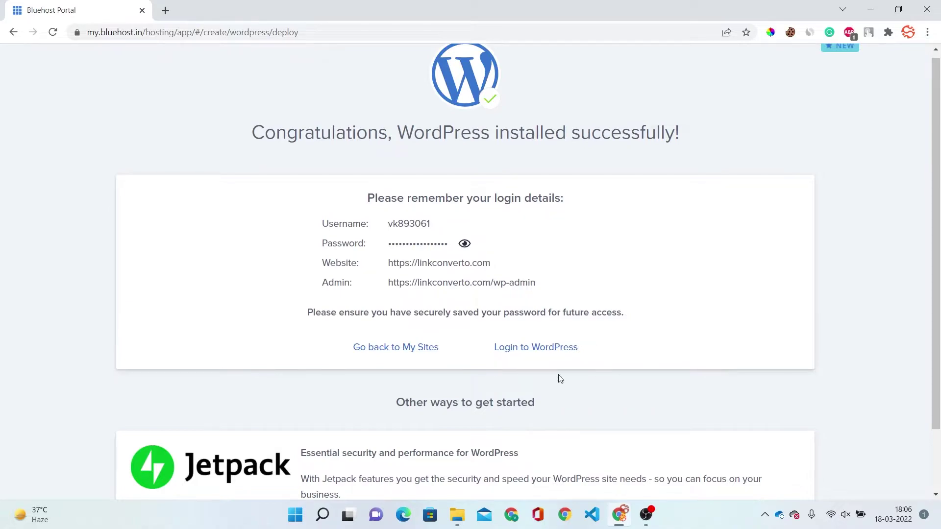
# Step: Log in to the newly installed WordPress site and open its front page in a separate tab
pyautogui.click(550, 349)
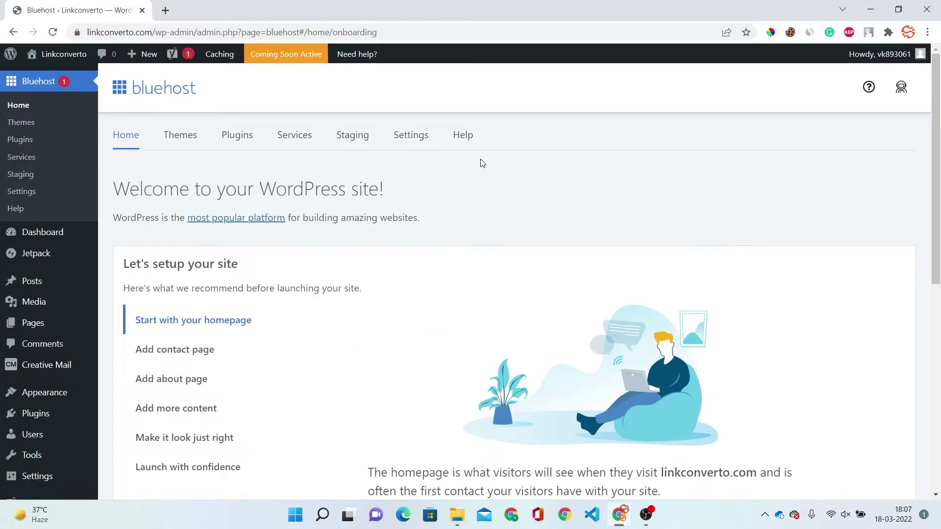
pyautogui.rightClick(55, 62)
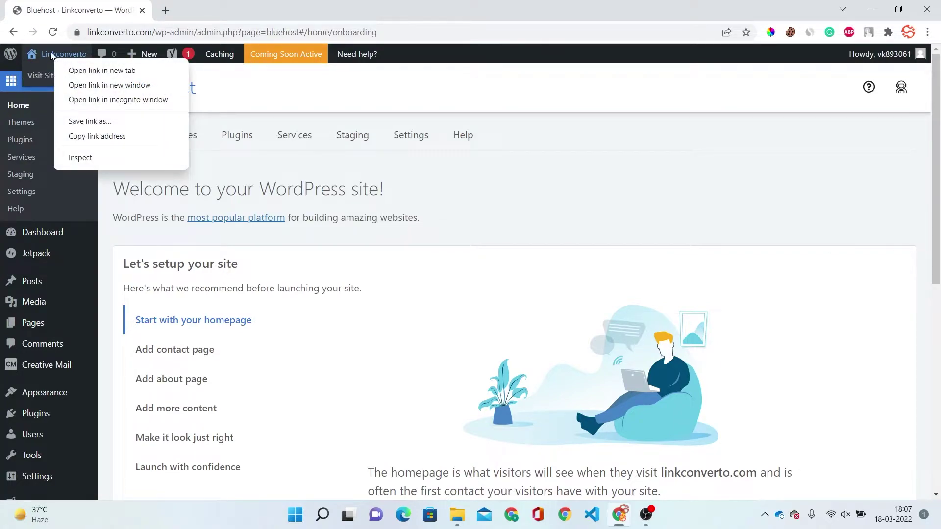
pyautogui.click(74, 69)
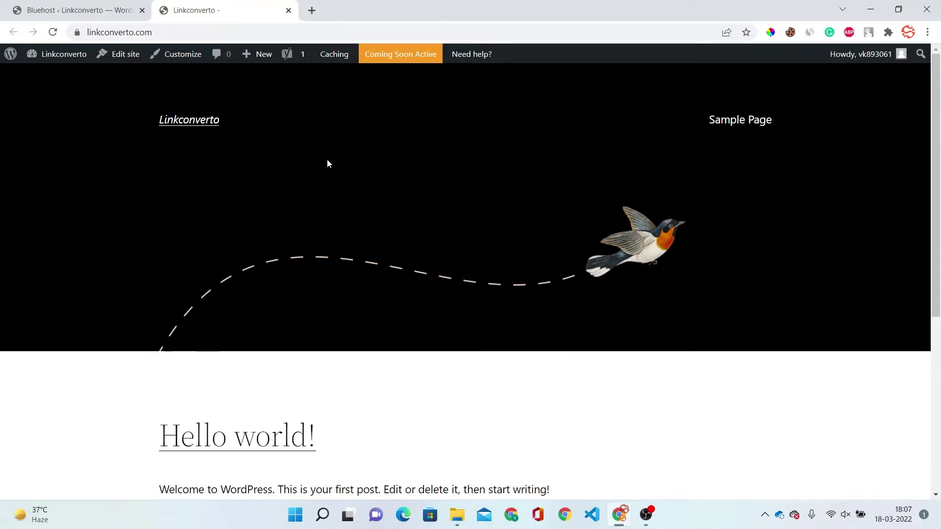
# Step: Upload theme.zip as a new theme in the WordPress admin, install it and activate it
pyautogui.hotkey('ctrl', 'shift', 'Tab')
pyautogui.moveTo(55, 393)
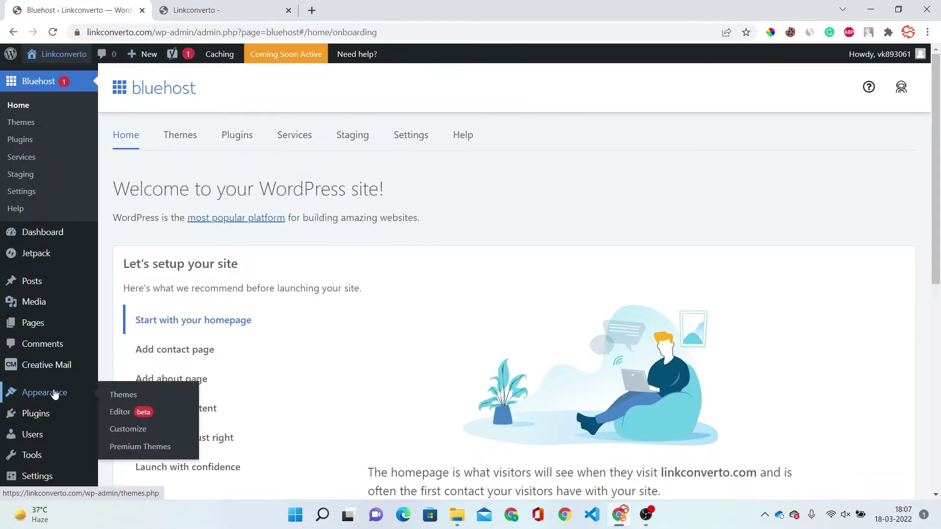
pyautogui.click(122, 398)
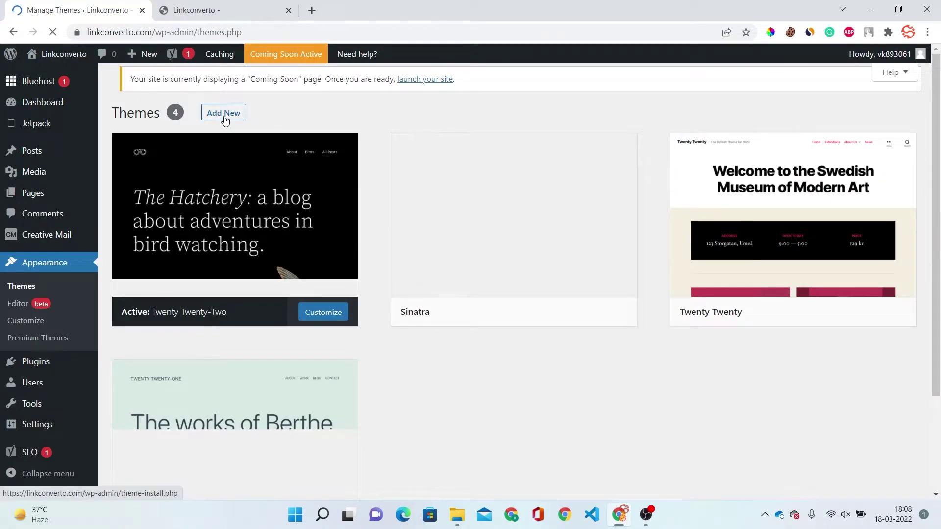
pyautogui.click(224, 114)
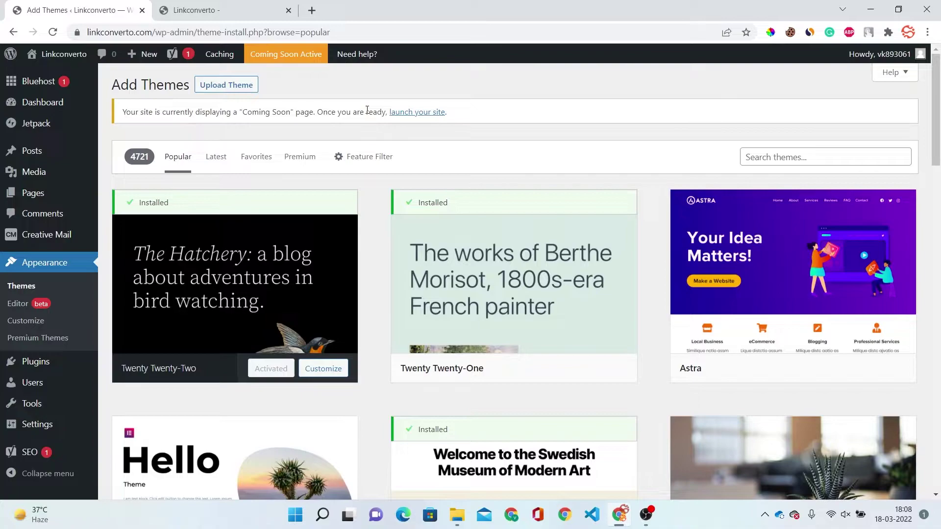
pyautogui.click(241, 90)
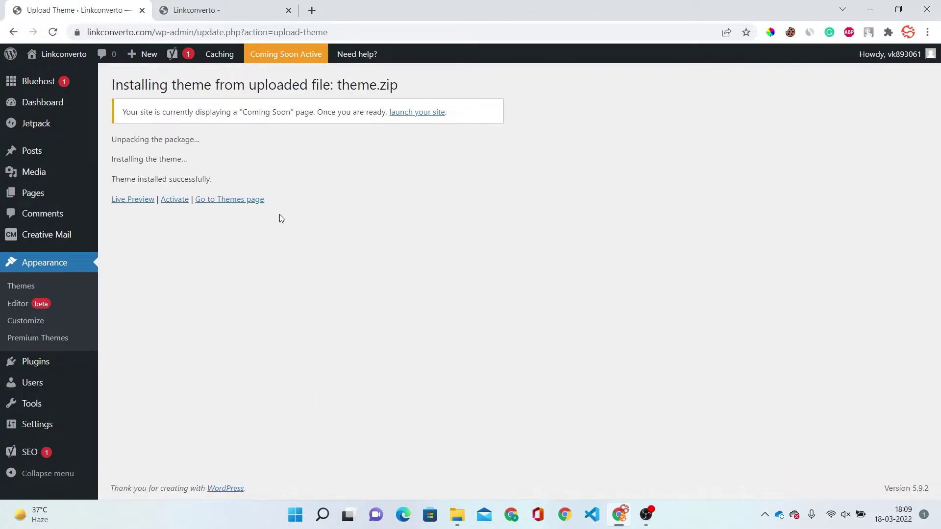
pyautogui.click(178, 199)
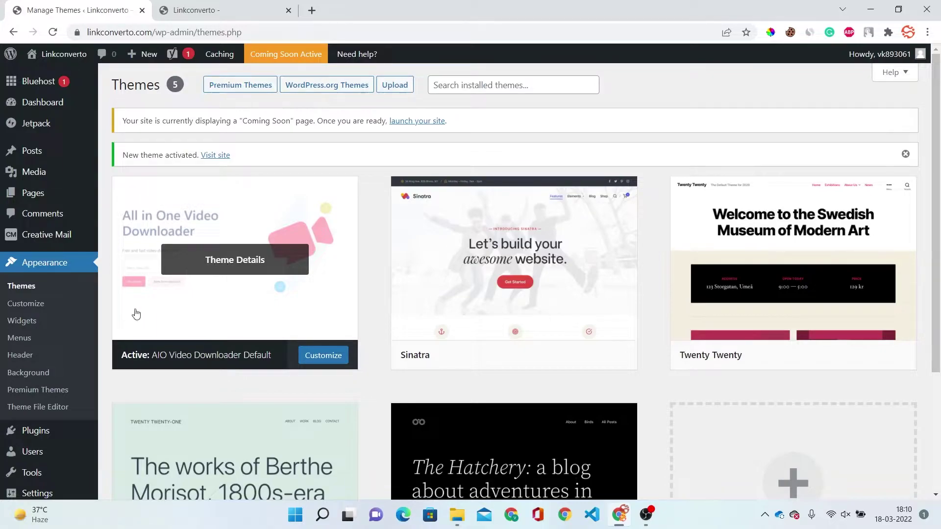
# Step: Upload and install the All in One Video Downloader plugin from its zip file
pyautogui.scroll(-3, 161, 324)
pyautogui.moveTo(91, 379)
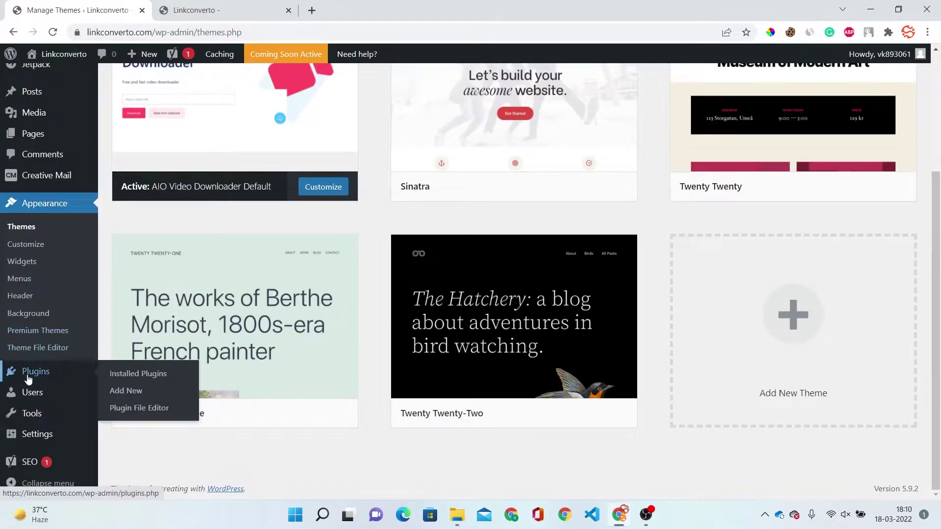
pyautogui.click(125, 392)
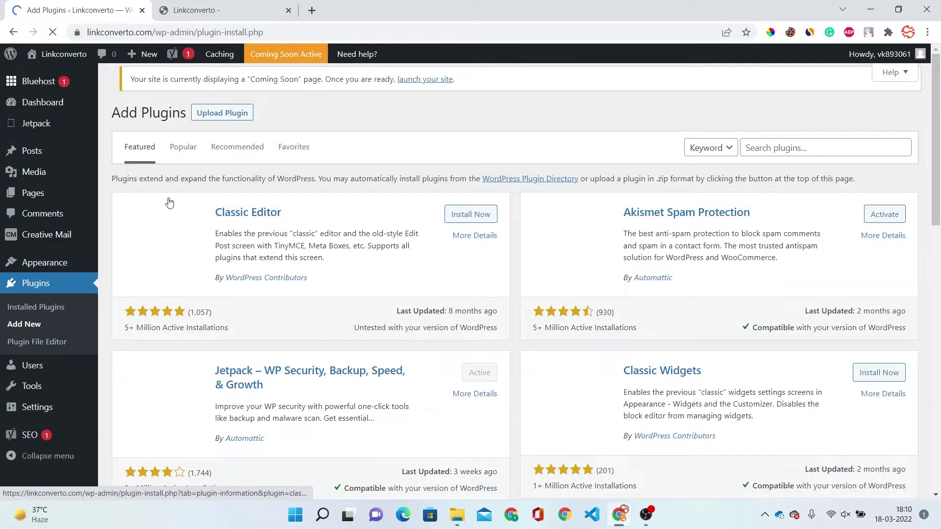
pyautogui.click(223, 114)
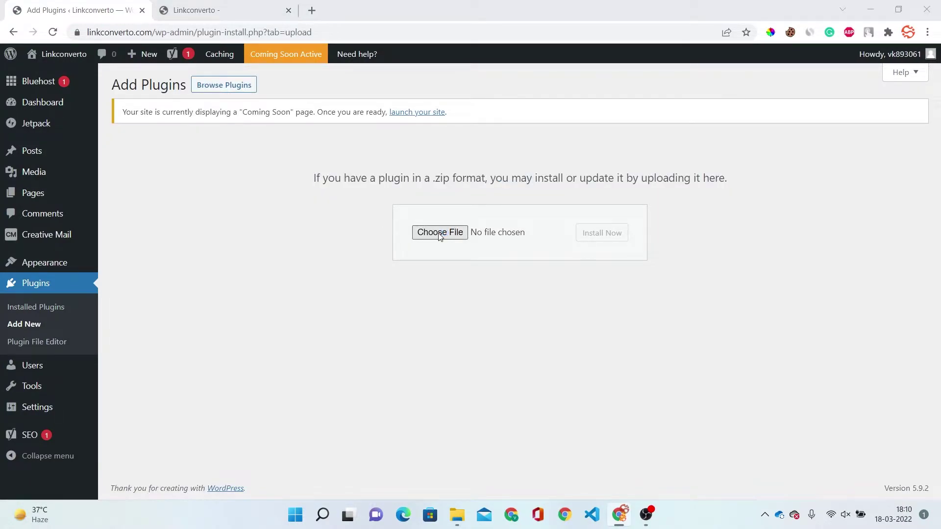
pyautogui.click(438, 233)
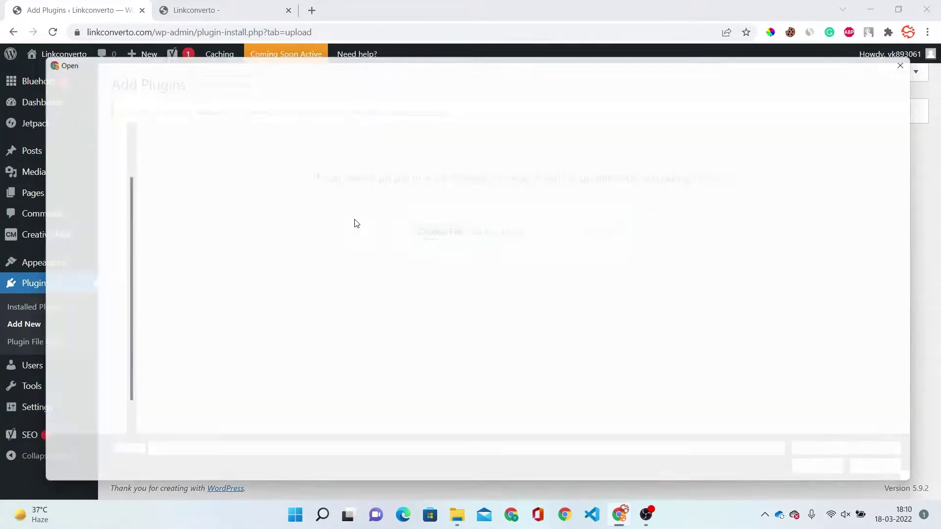
pyautogui.click(589, 238)
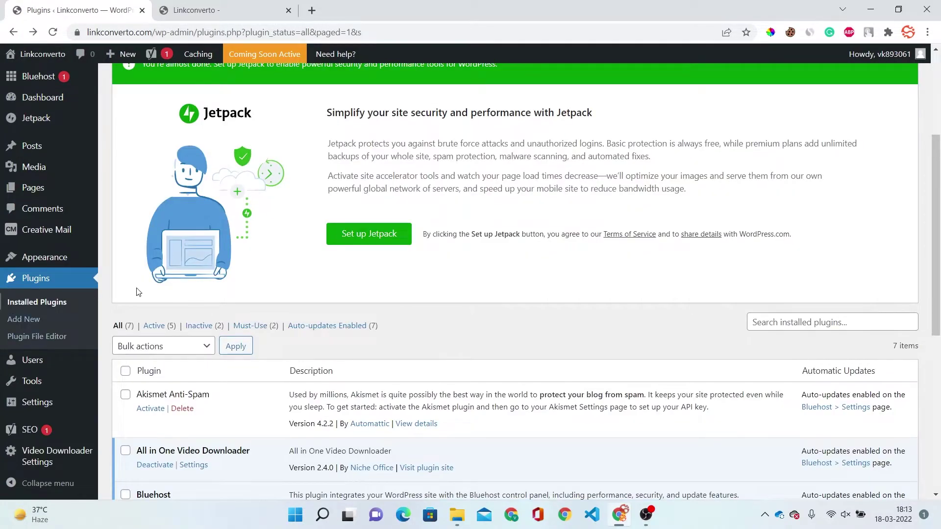
# Step: Search the plugin directory for "polylang", then install and activate the Polylang plugin
pyautogui.click(39, 321)
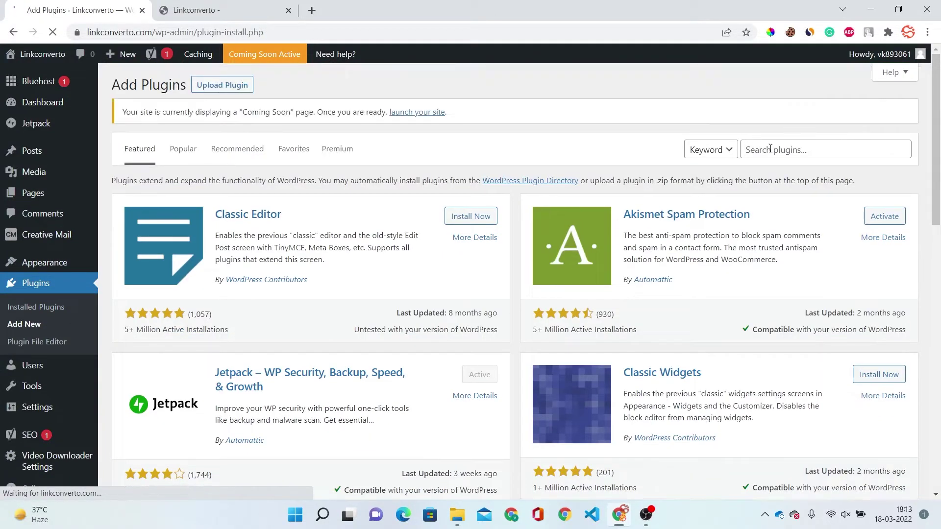
pyautogui.click(812, 150)
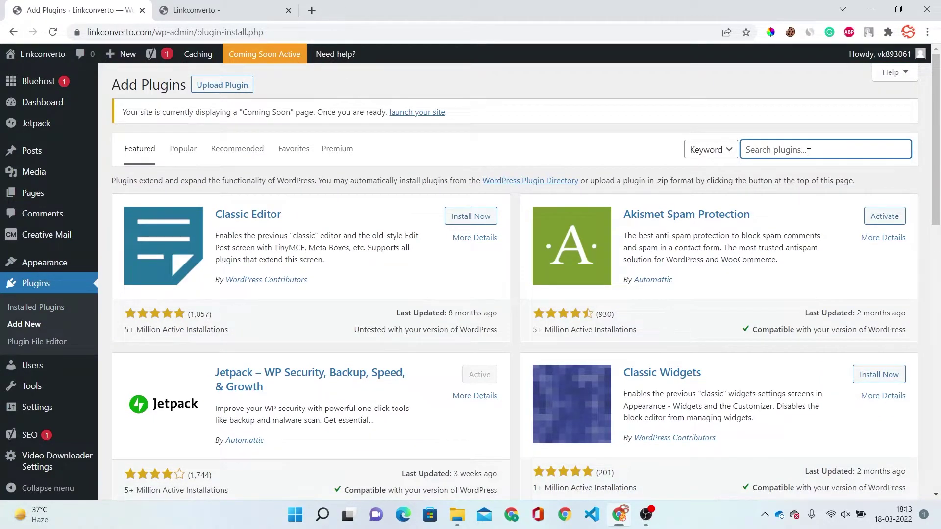
pyautogui.write('polylang')
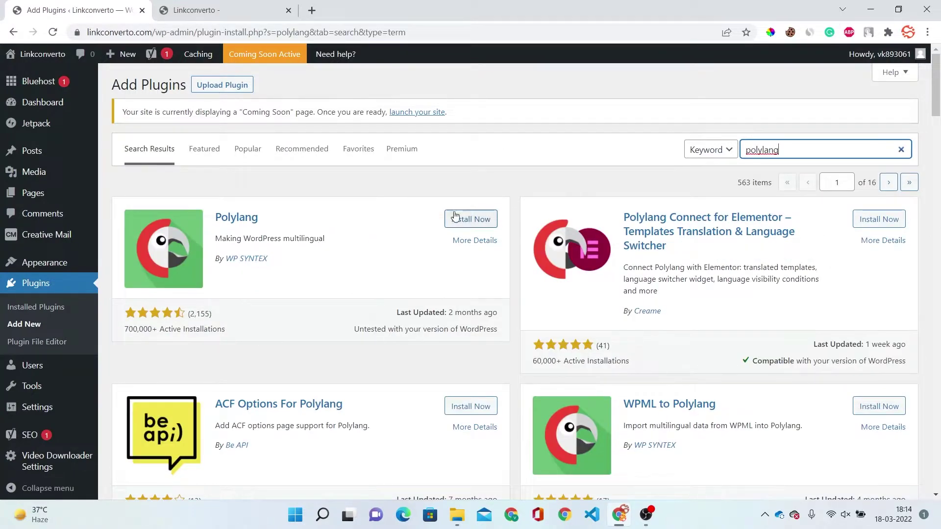
pyautogui.click(464, 218)
pyautogui.click(476, 219)
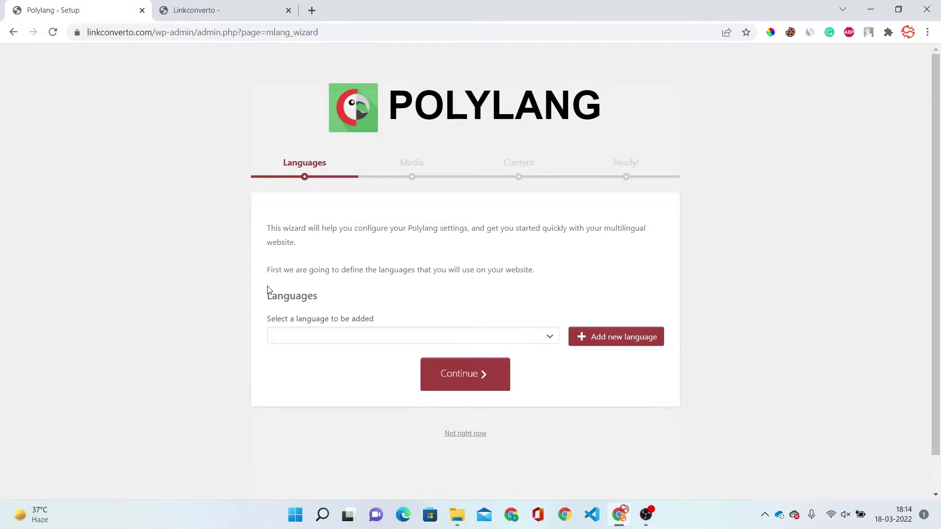
# Step: Add English - en_GB as the site language in the Polylang setup wizard and continue
pyautogui.click(334, 335)
pyautogui.write('eng')
pyautogui.press('Return')
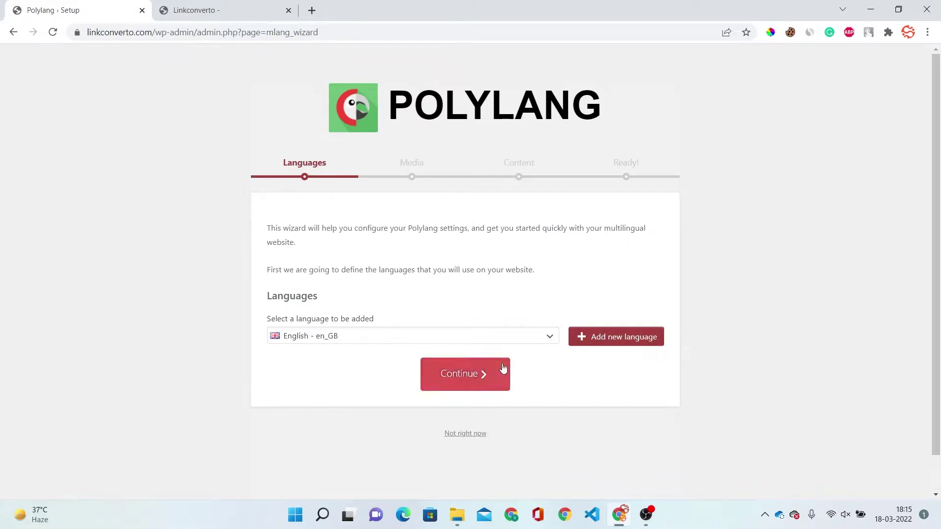
pyautogui.click(600, 348)
pyautogui.click(446, 409)
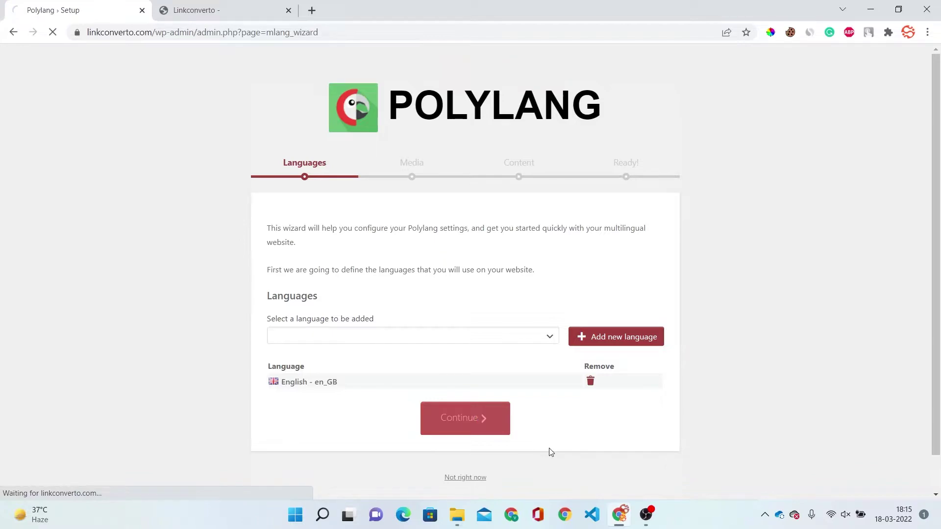
# Step: Complete the wizard's media and content stages with media translation off and return to the dashboard
pyautogui.click(466, 464)
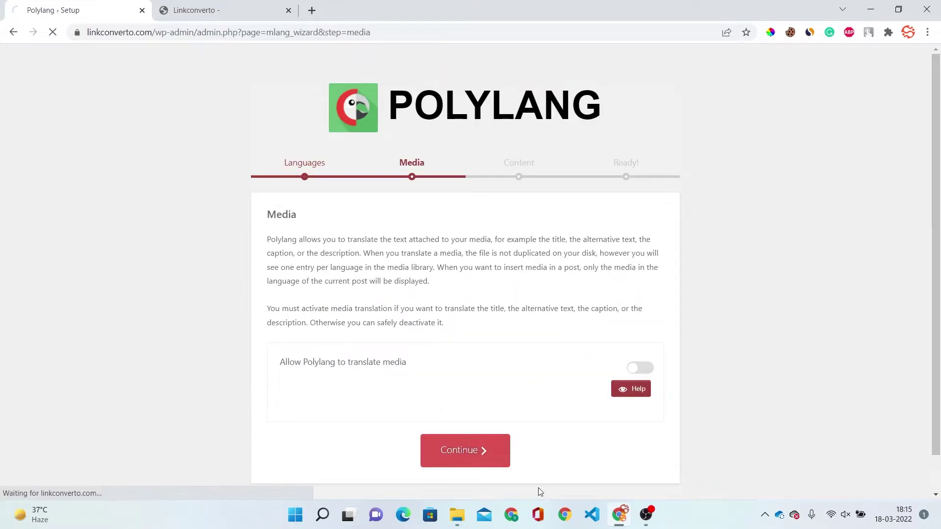
pyautogui.click(464, 343)
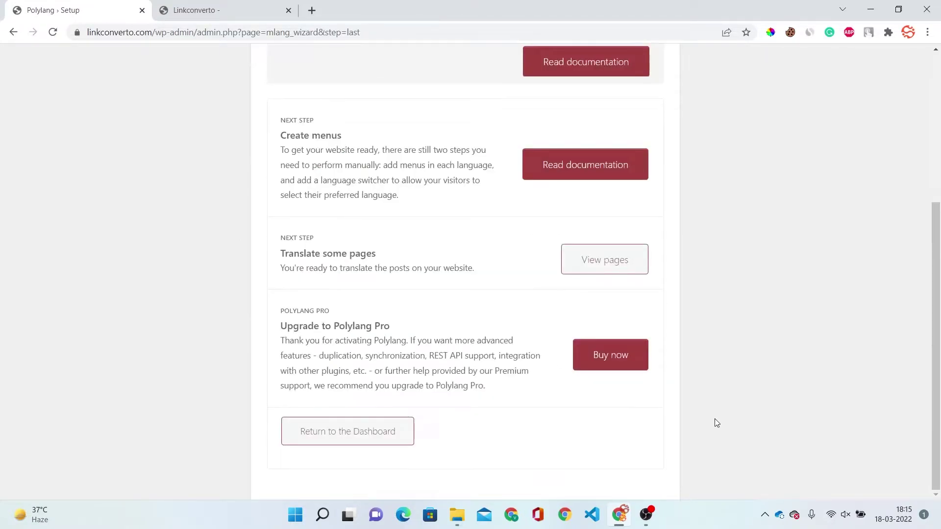
pyautogui.click(344, 431)
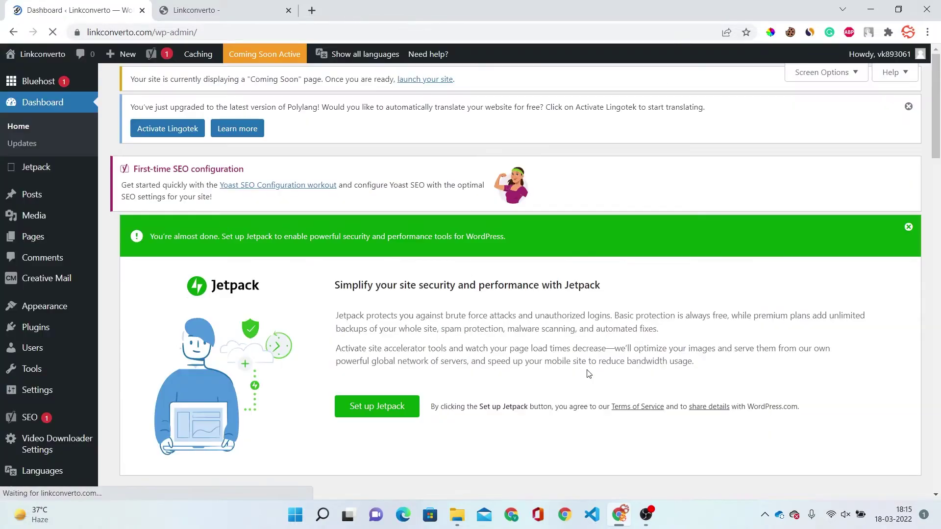
# Step: Reload the site's front page to check it with the new theme, and return to the admin dashboard
pyautogui.click(185, 9)
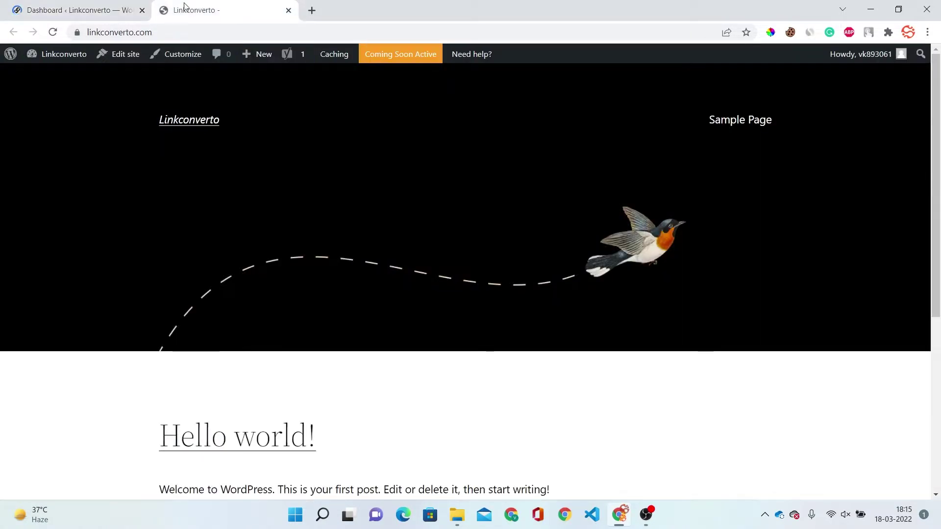
pyautogui.click(53, 33)
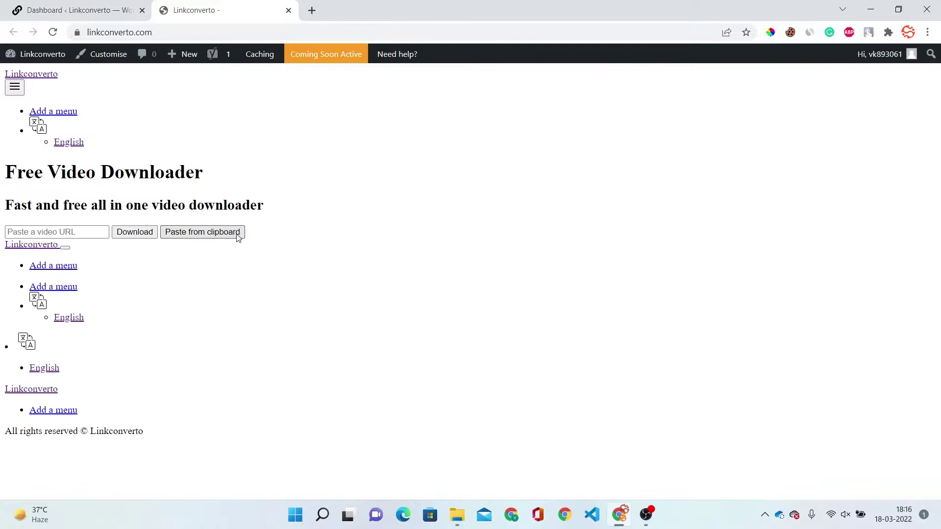
pyautogui.hotkey('ctrl', '1')
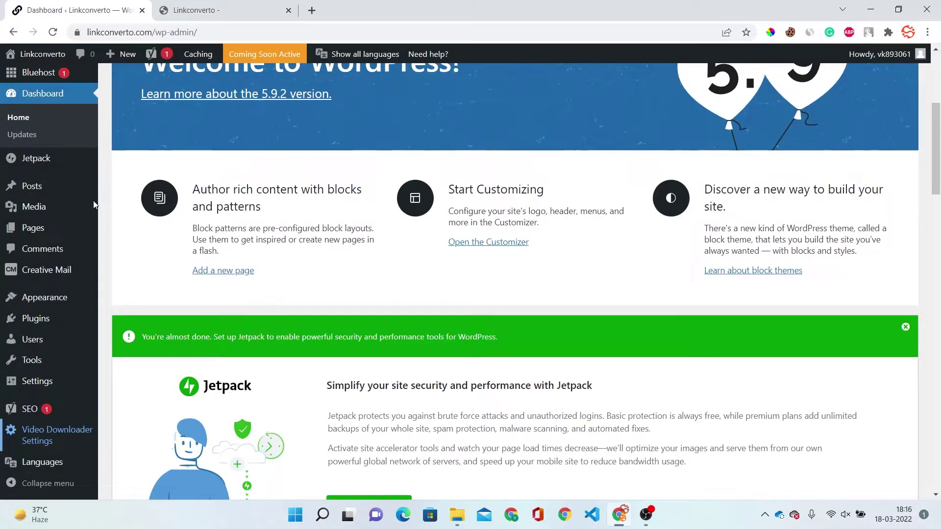
# Step: In the Video Downloader license settings, fill in the owner's name, the contact e-mail and the purchase code
pyautogui.click(35, 444)
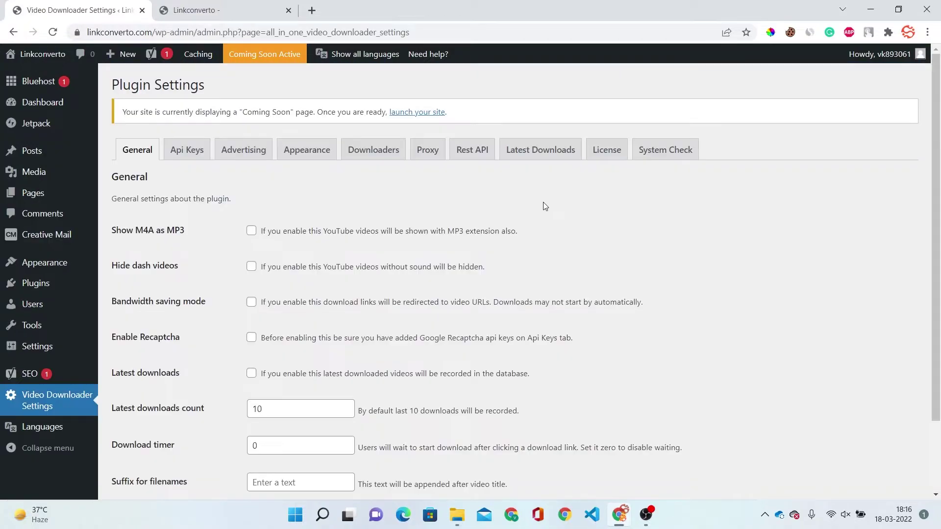
pyautogui.click(610, 155)
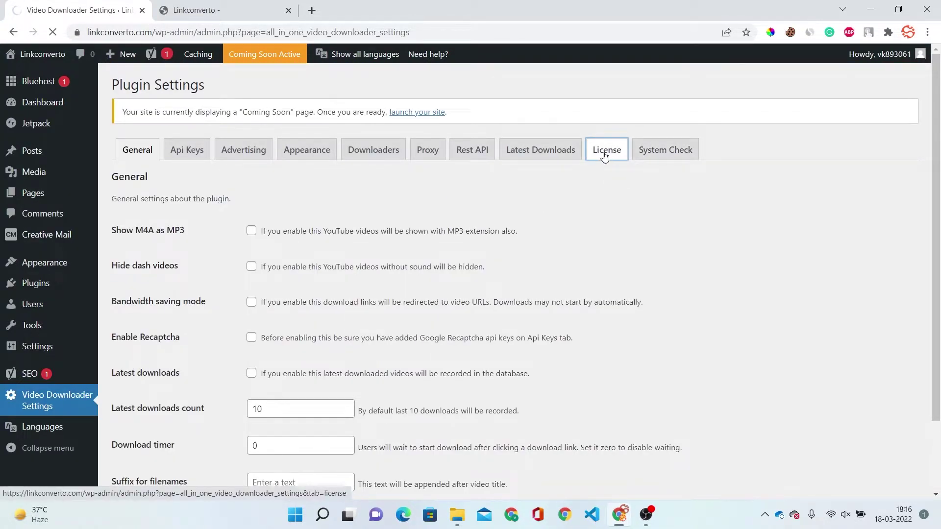
pyautogui.click(290, 178)
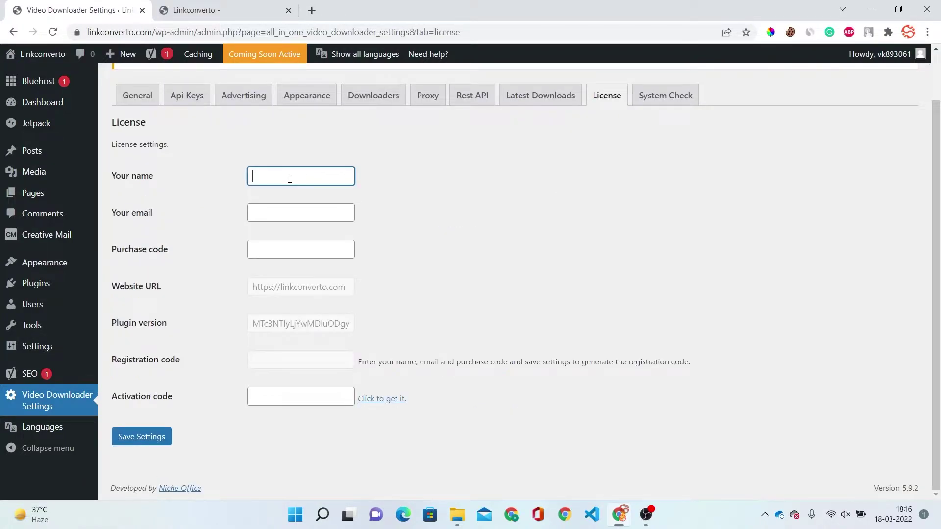
pyautogui.write('Siddharth')
pyautogui.press('Tab')
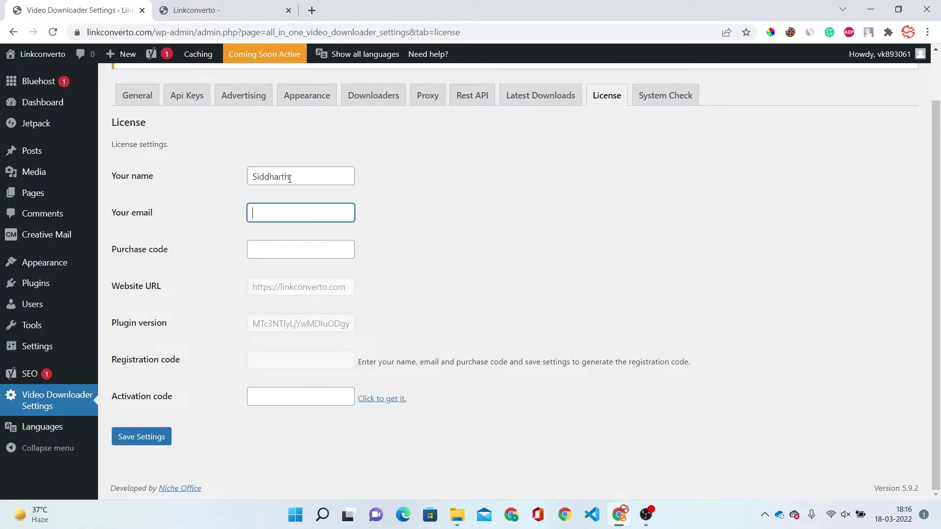
pyautogui.write('s')
pyautogui.press('Down')
pyautogui.press('Return')
pyautogui.press('Tab')
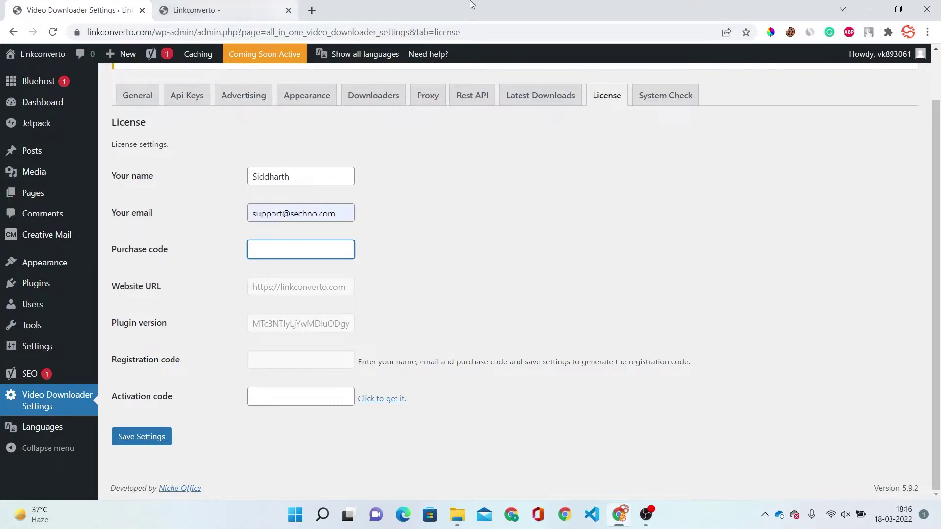
pyautogui.hotkey('ctrl', 'v')
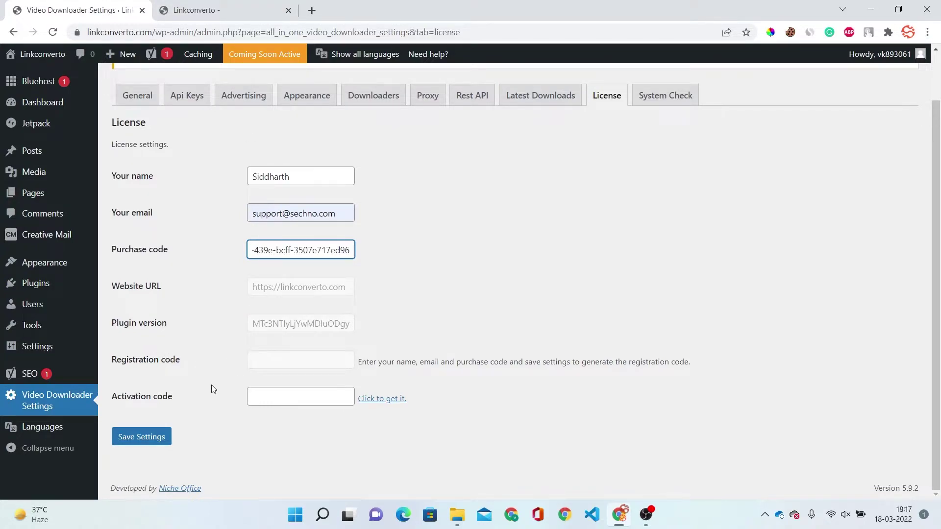
# Step: Open the page for obtaining the activation code, then return and save the license settings to generate the registration code
pyautogui.click(388, 400)
pyautogui.click(215, 10)
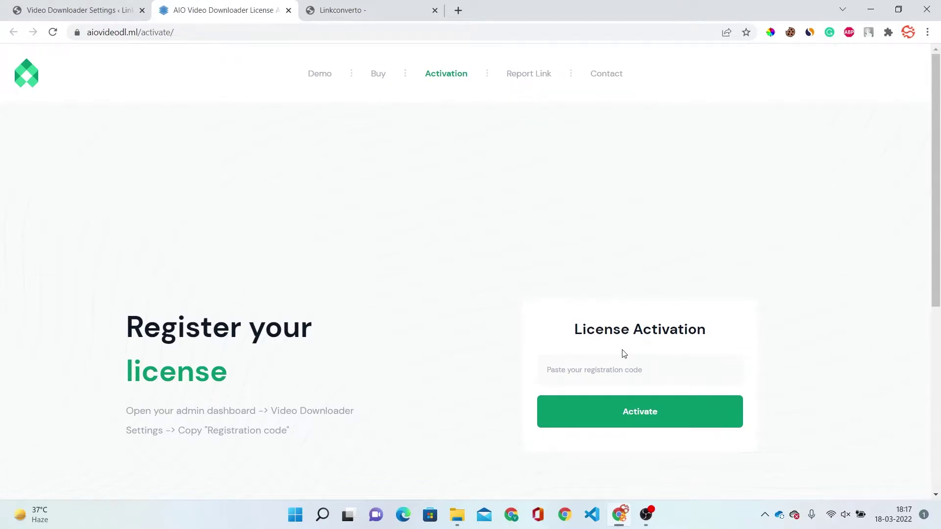
pyautogui.scroll(-1, 536, 350)
pyautogui.scroll(-2, 536, 350)
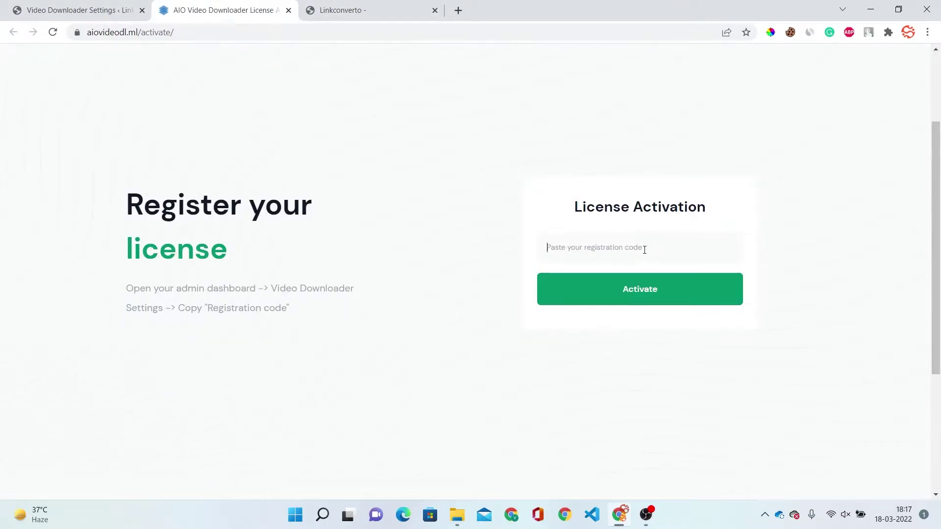
pyautogui.click(46, 7)
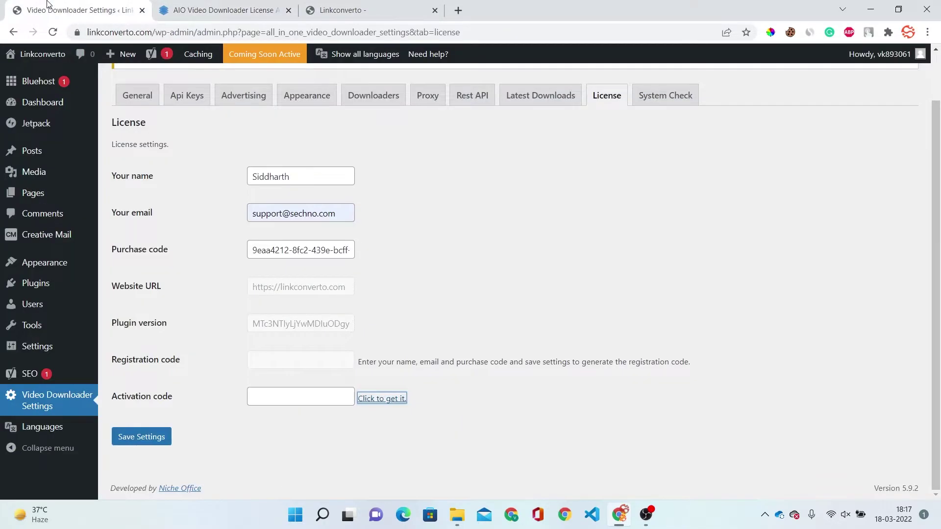
pyautogui.click(137, 437)
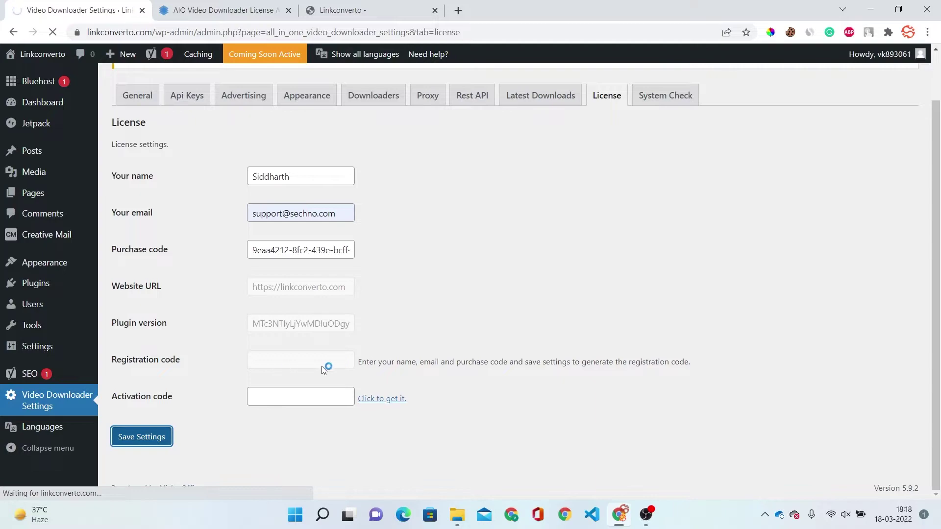
# Step: Copy the generated registration code and switch to the license activation form, reloading that page
pyautogui.click(280, 405)
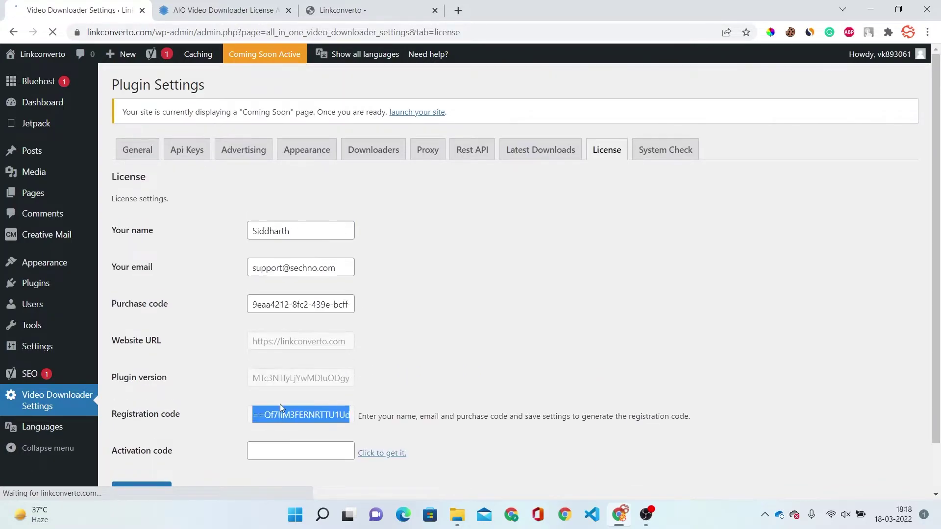
pyautogui.hotkey('ctrl', 'Tab')
pyautogui.click(609, 248)
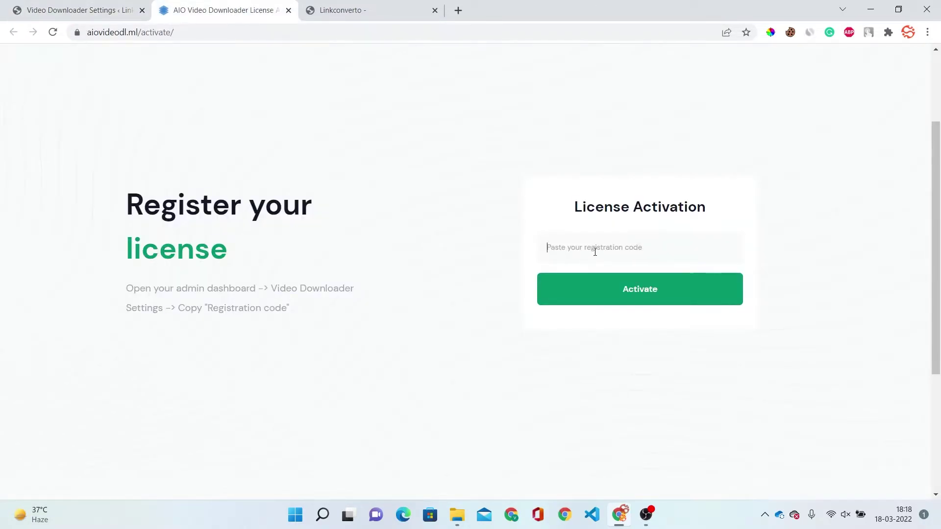
pyautogui.press('F5')
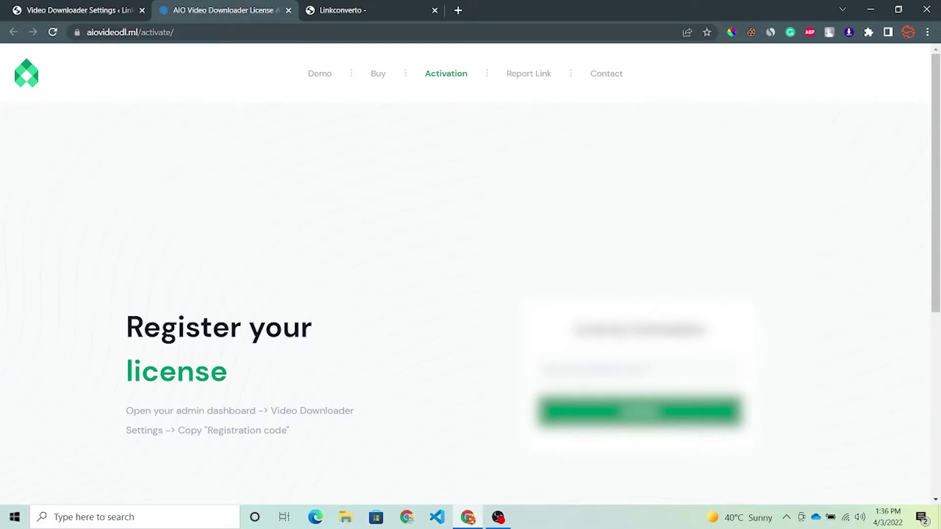
# Step: Paste the activation code into the plugin's license settings and save them
pyautogui.hotkey('ctrl', 'shift', 'Tab')
pyautogui.click(309, 409)
pyautogui.hotkey('ctrl', 'v')
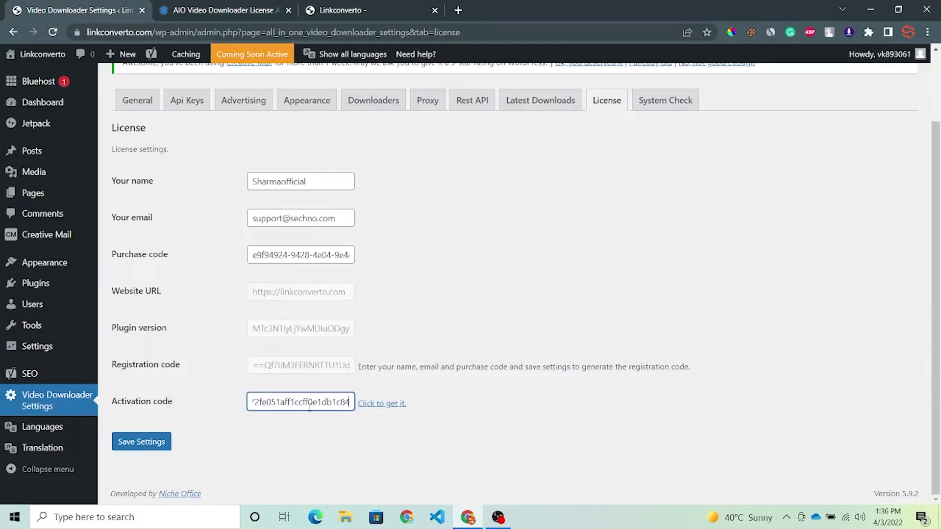
pyautogui.click(152, 442)
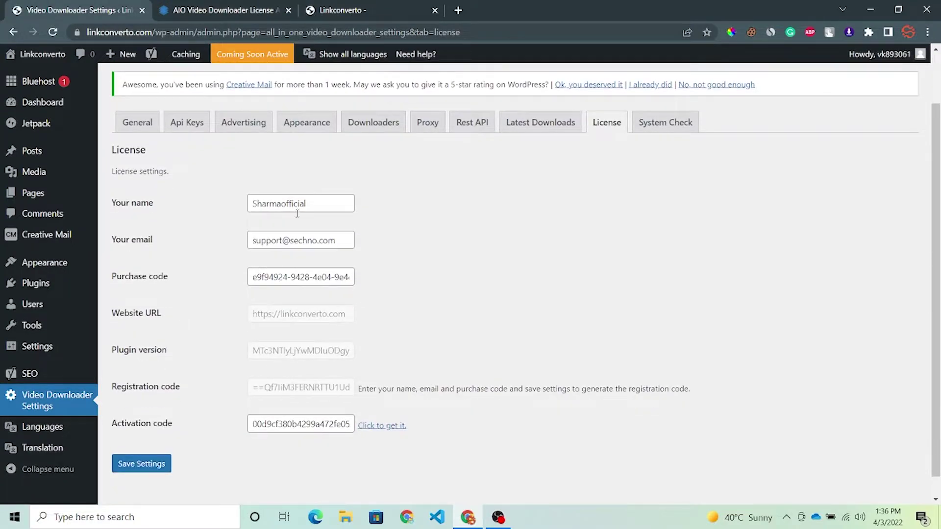
# Step: Reload the site's front page and check its layout from the header menu down to the footer
pyautogui.click(343, 9)
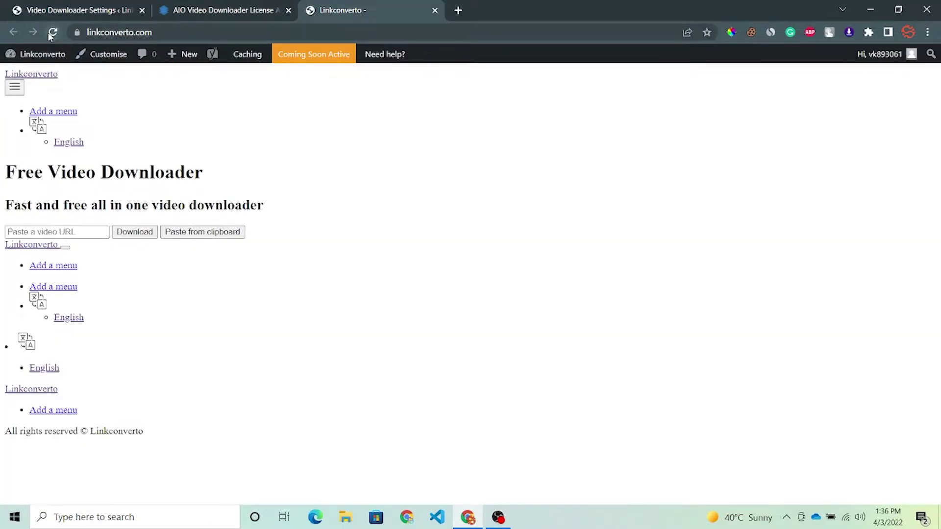
pyautogui.press('F5')
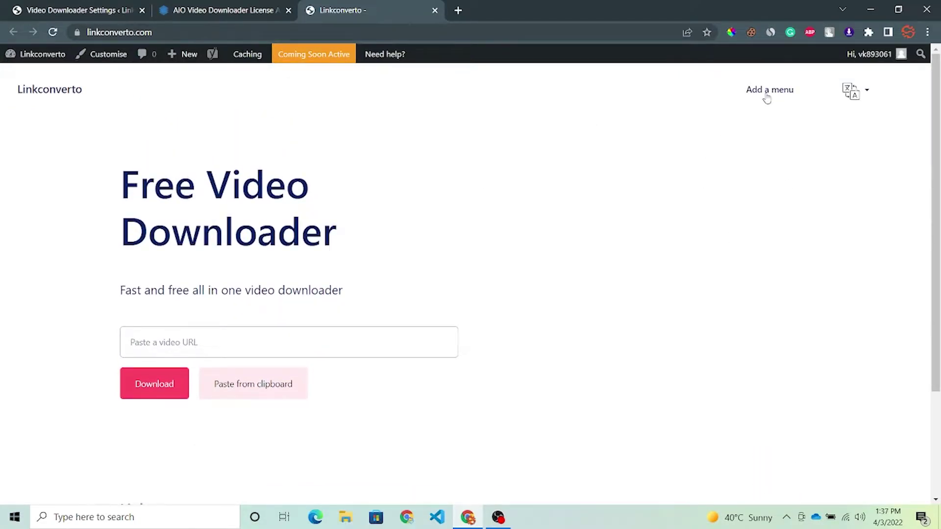
pyautogui.scroll(-3, 660, 319)
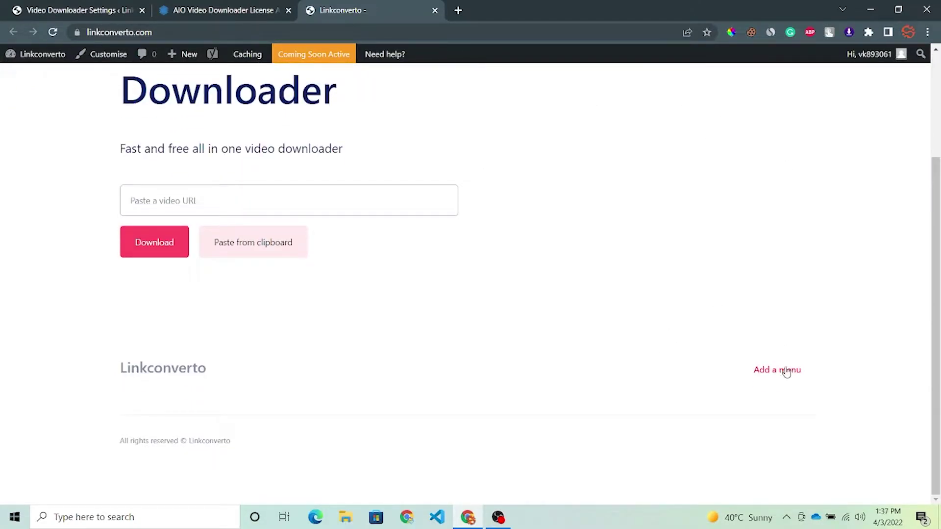
pyautogui.scroll(3, 615, 410)
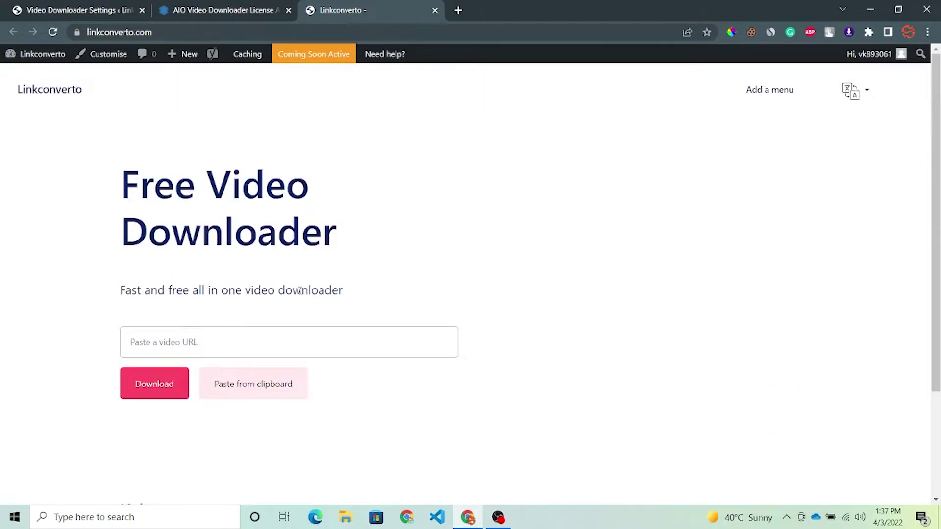
# Step: Create a new navigation menu named "Primary" in the site admin
pyautogui.click(67, 9)
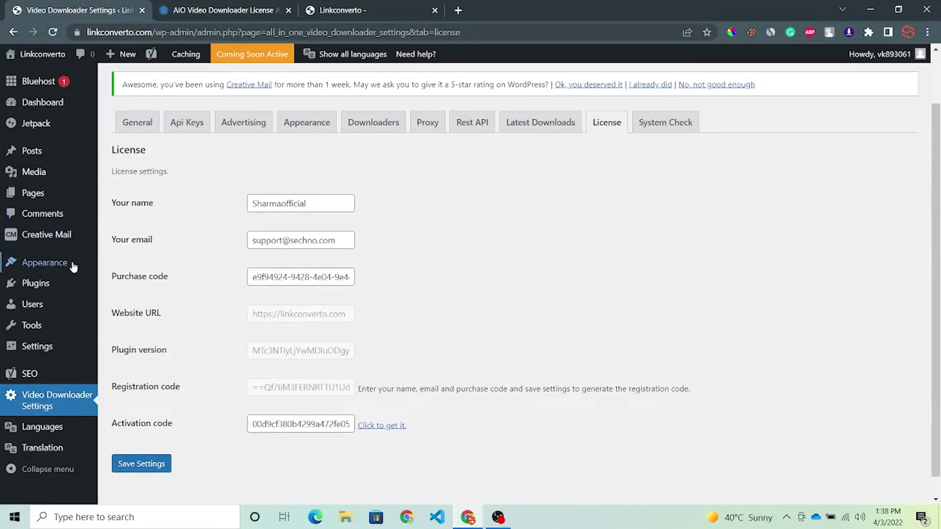
pyautogui.moveTo(22, 265)
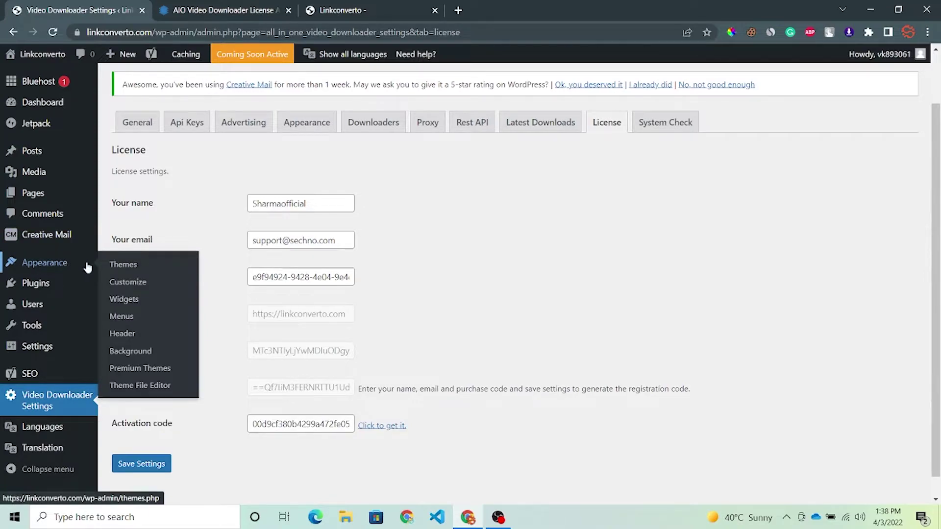
pyautogui.click(128, 318)
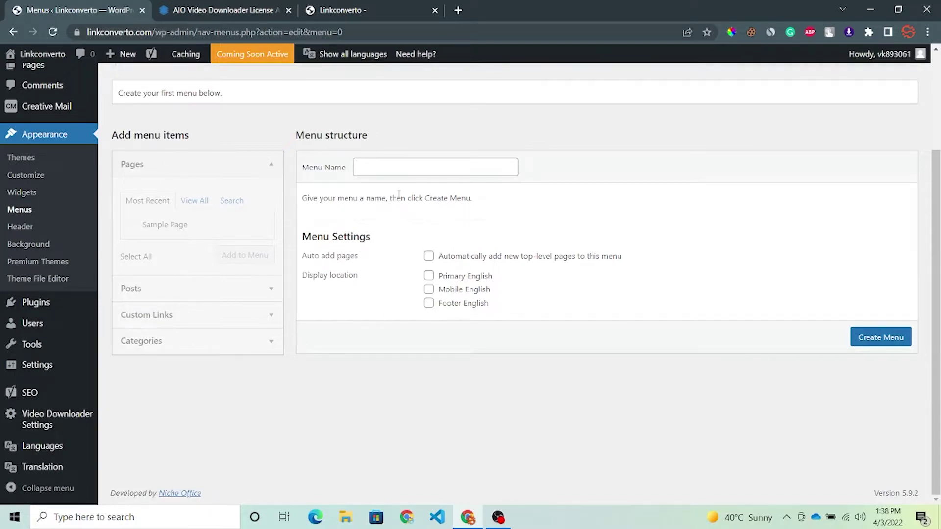
pyautogui.click(381, 169)
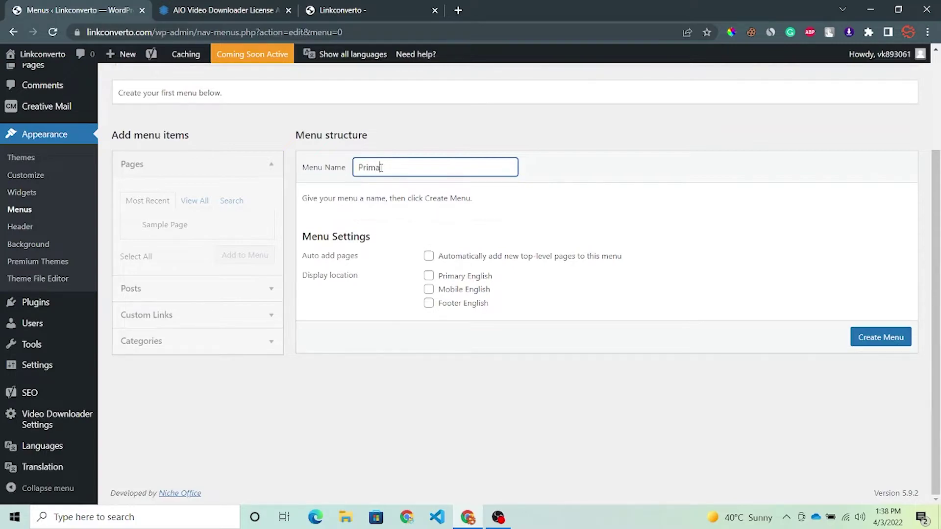
pyautogui.write('Primary')
pyautogui.press('Return')
# Step: Add custom links "Test" and "Terms" with the URL # to the Primary menu, and enter # as the next link's URL
pyautogui.click(174, 319)
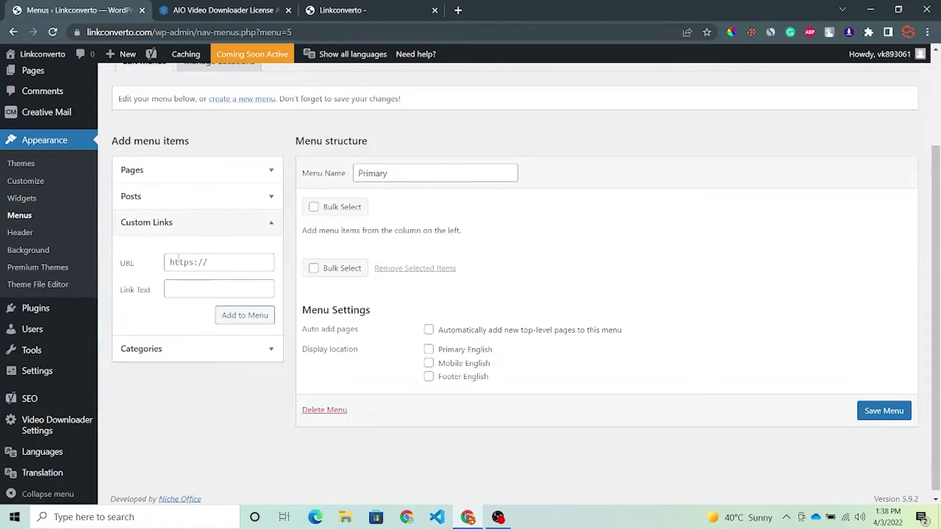
pyautogui.click(178, 258)
pyautogui.write('#')
pyautogui.press('Tab')
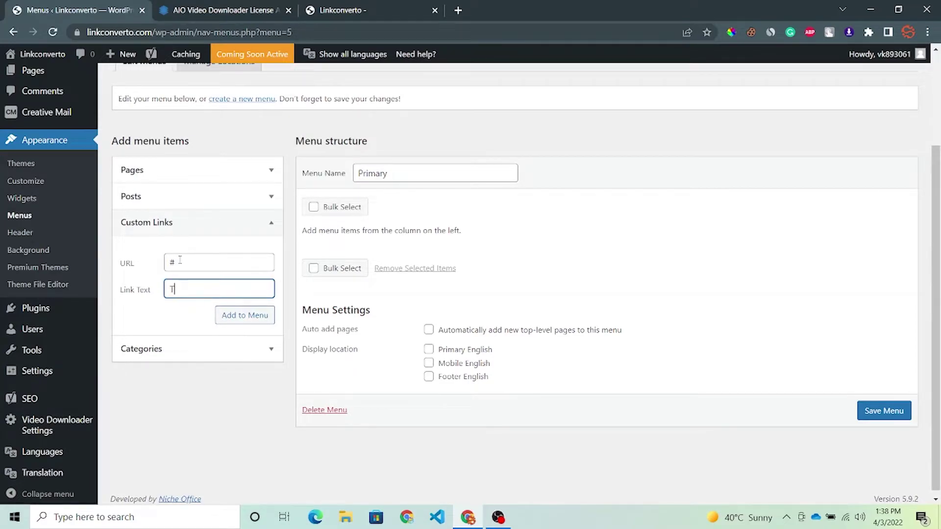
pyautogui.press('Return')
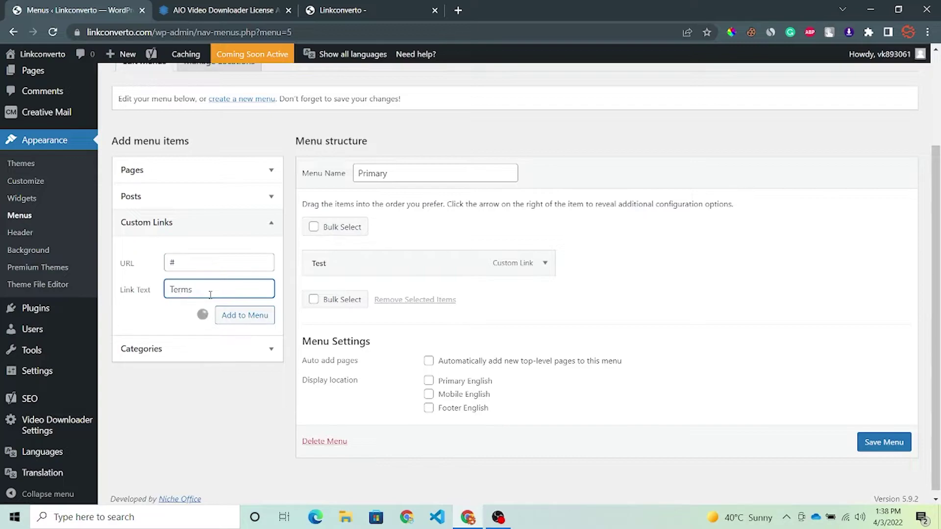
pyautogui.click(201, 263)
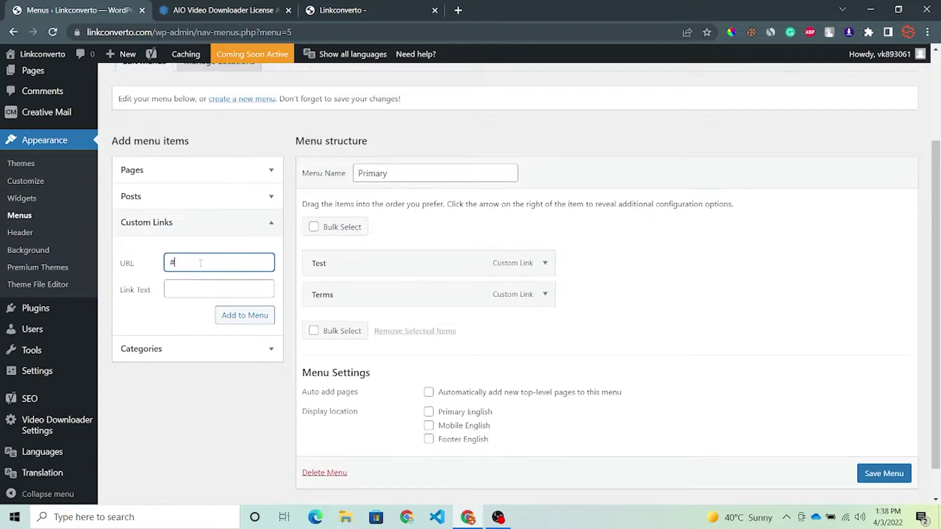
pyautogui.click(189, 288)
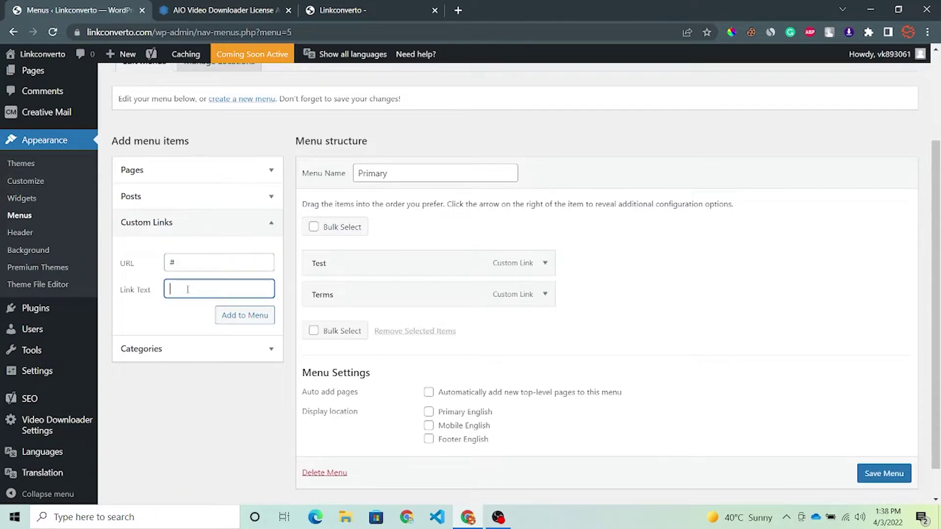
# Step: Look through the pages, posts and categories available as menu items
pyautogui.click(162, 168)
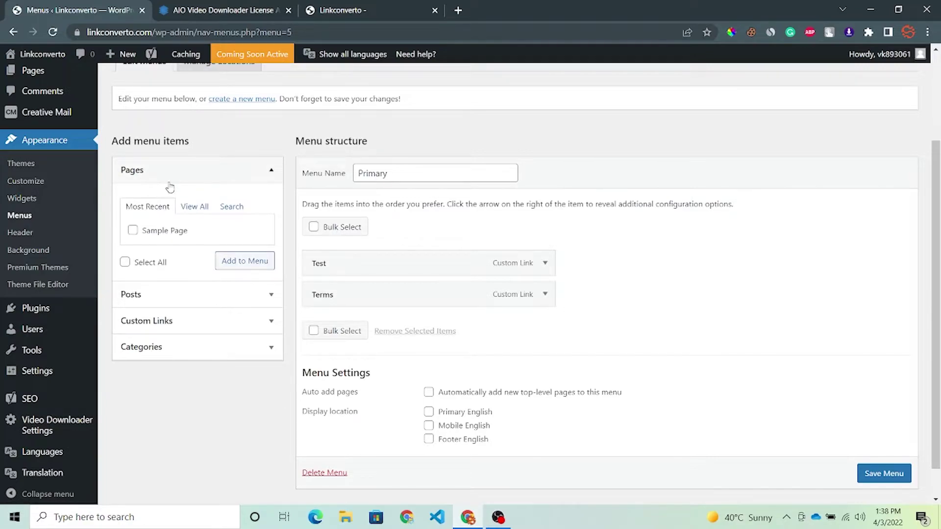
pyautogui.click(165, 231)
pyautogui.click(204, 294)
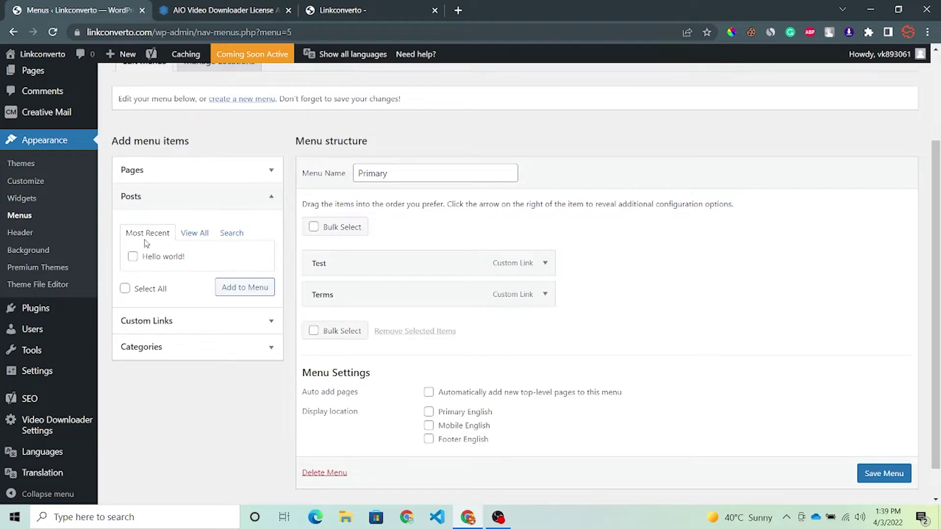
pyautogui.click(153, 346)
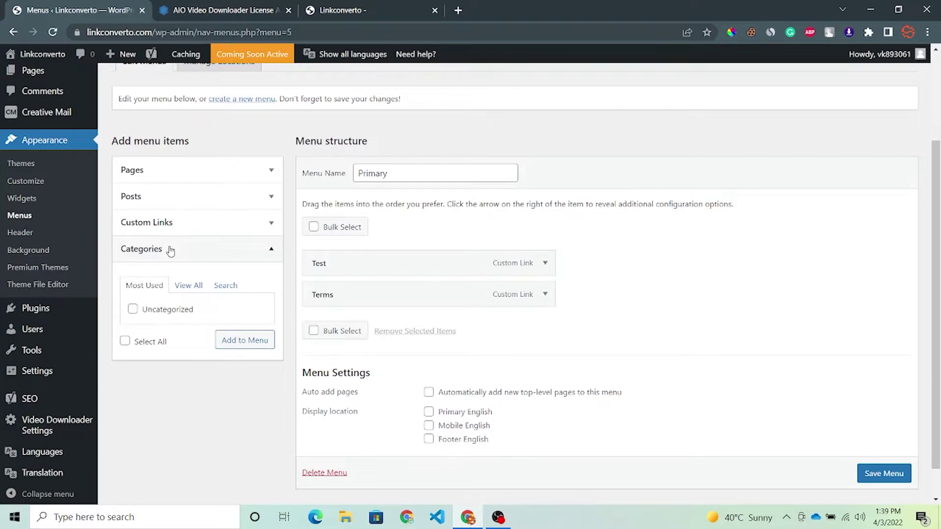
# Step: Add a custom link with the text "Privary" and the URL # to the Primary menu
pyautogui.click(168, 222)
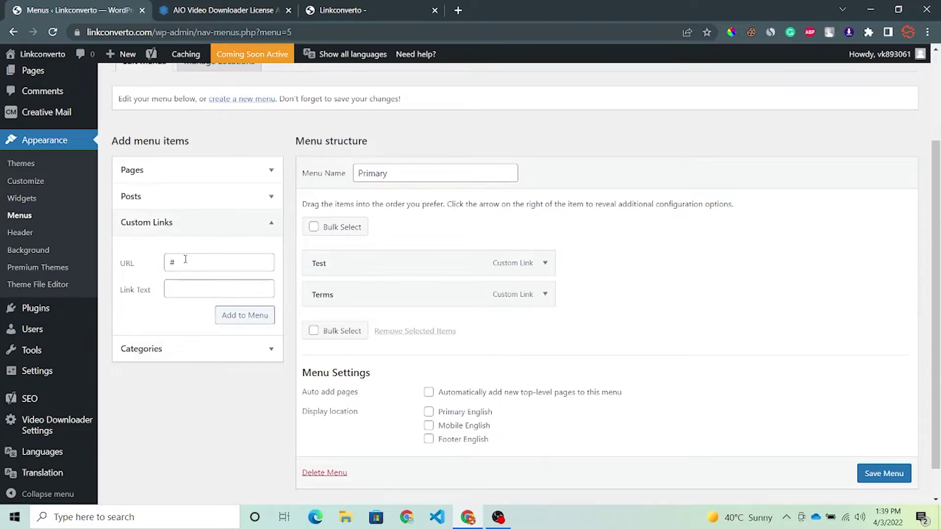
pyautogui.click(179, 291)
pyautogui.write('Priva')
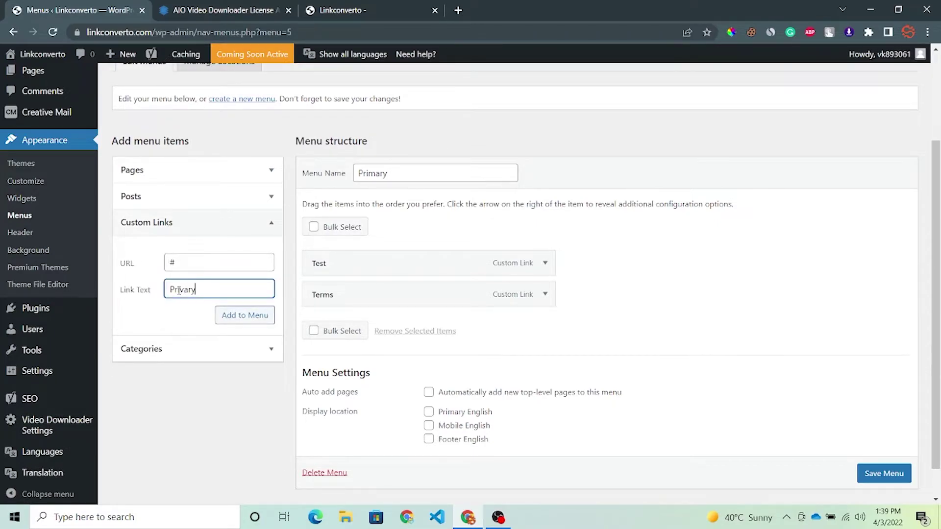
pyautogui.write('ry')
pyautogui.press('Return')
# Step: Assign the menu to the Primary English, Mobile English and Footer English display locations and save it
pyautogui.scroll(-2, 395, 212)
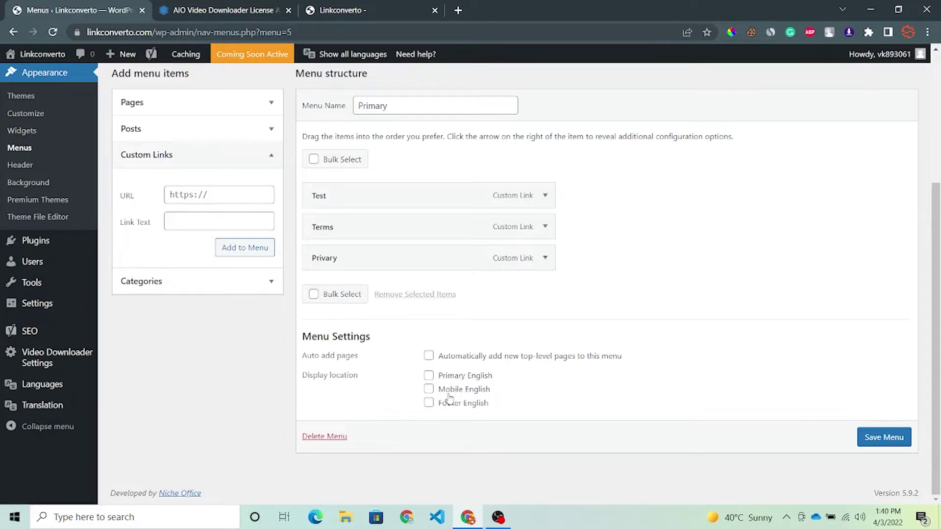
pyautogui.click(456, 376)
pyautogui.click(459, 392)
pyautogui.click(882, 439)
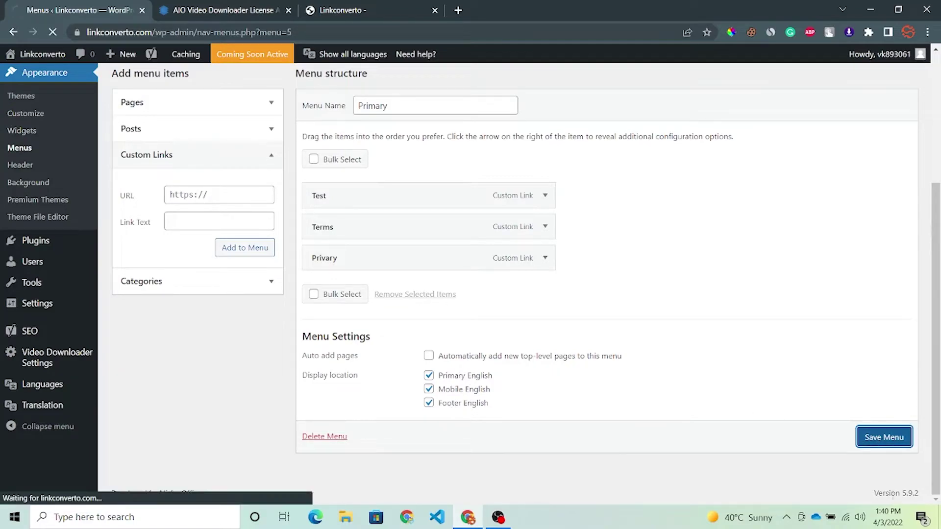
# Step: Reload the live site and check the new menu links in its header and footer
pyautogui.hotkey('ctrl', '3')
pyautogui.click(53, 32)
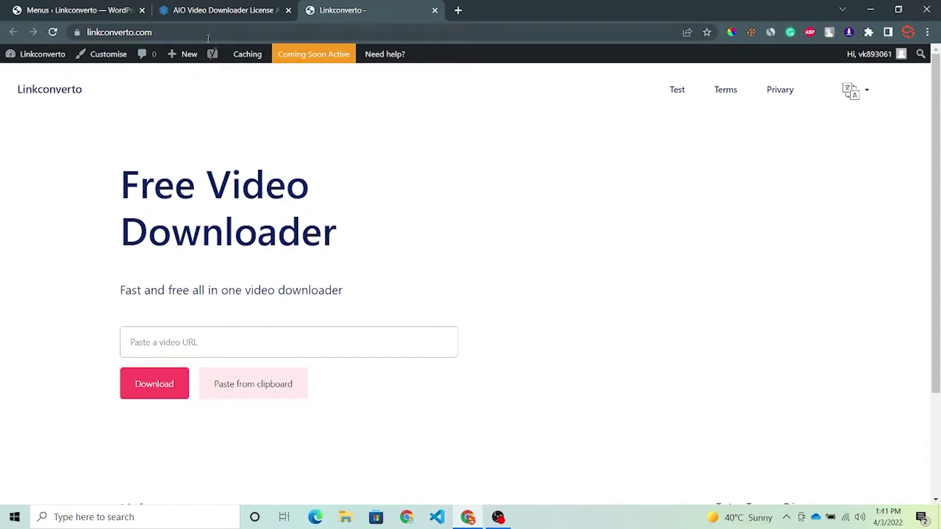
pyautogui.scroll(-3, 691, 140)
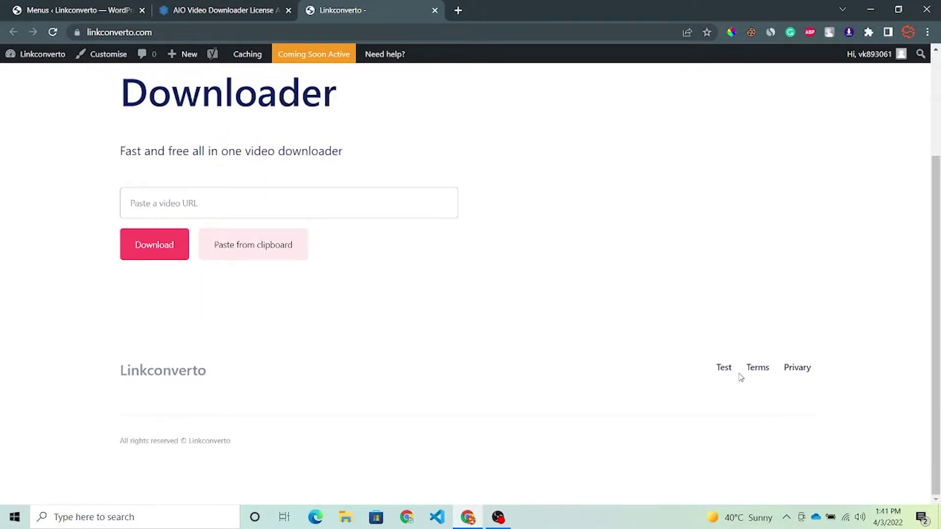
pyautogui.scroll(3, 741, 377)
# Step: Check the navigation menu in a 400-pixel-wide responsive preview of the home page, and return to the normal view
pyautogui.rightClick(631, 211)
pyautogui.click(689, 411)
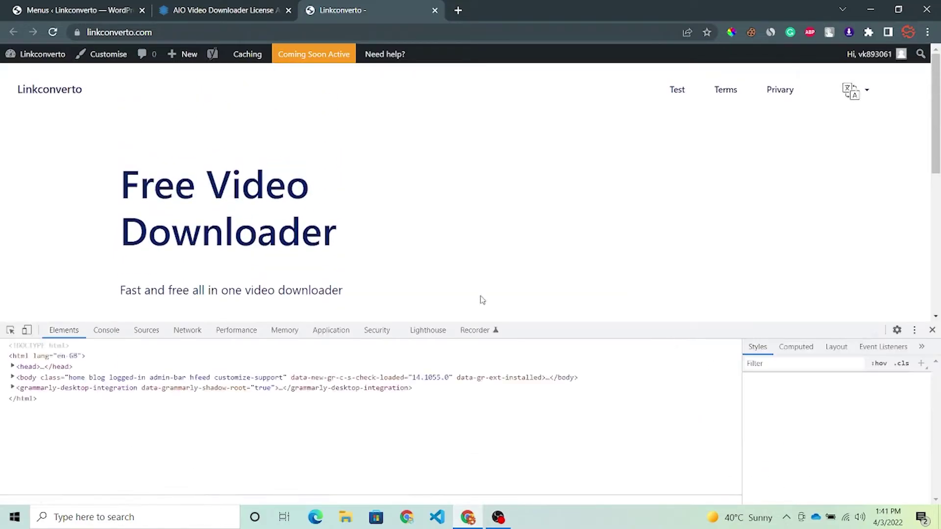
pyautogui.click(26, 330)
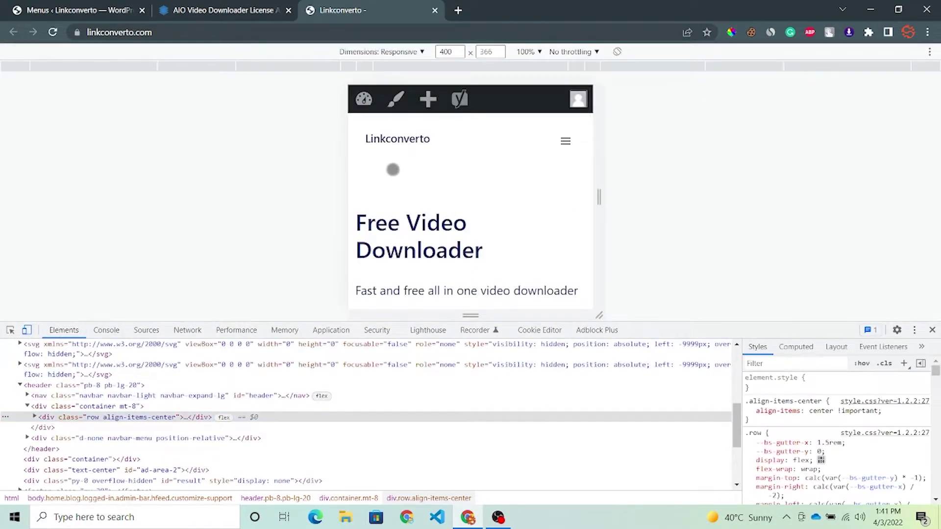
pyautogui.click(565, 141)
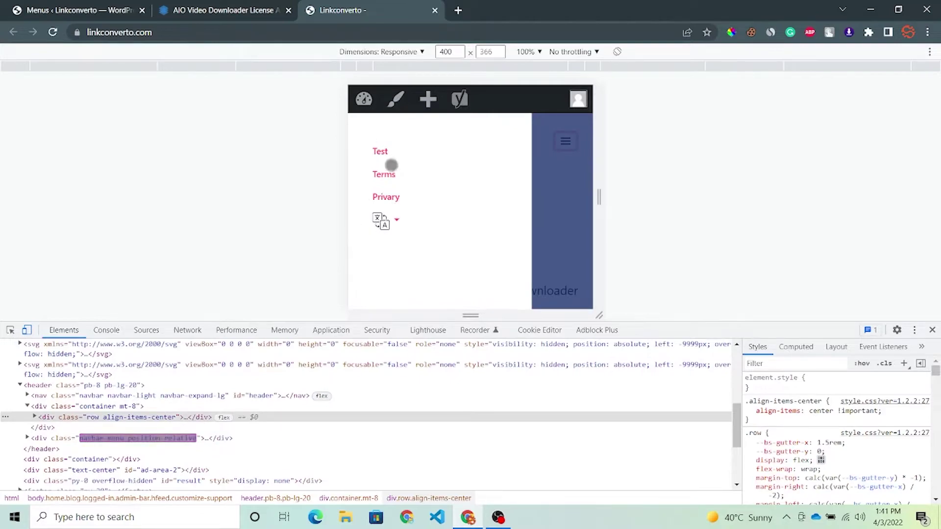
pyautogui.press('F12')
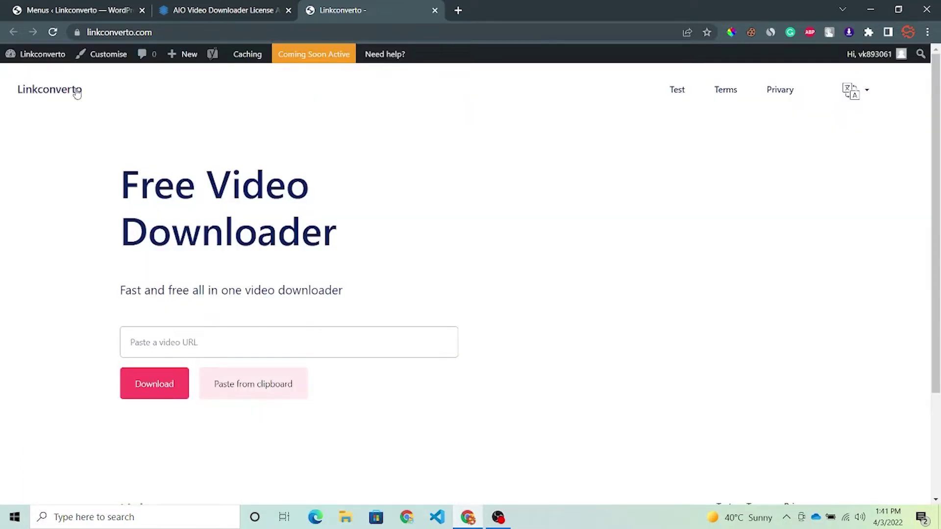
# Step: Open the theme customizer in a separate browser tab from the WordPress admin
pyautogui.click(99, 9)
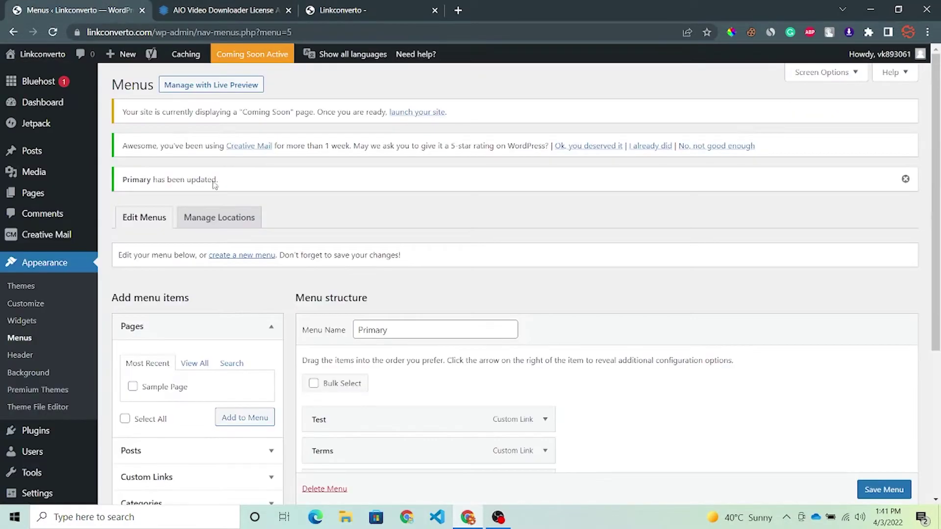
pyautogui.scroll(-2, 214, 184)
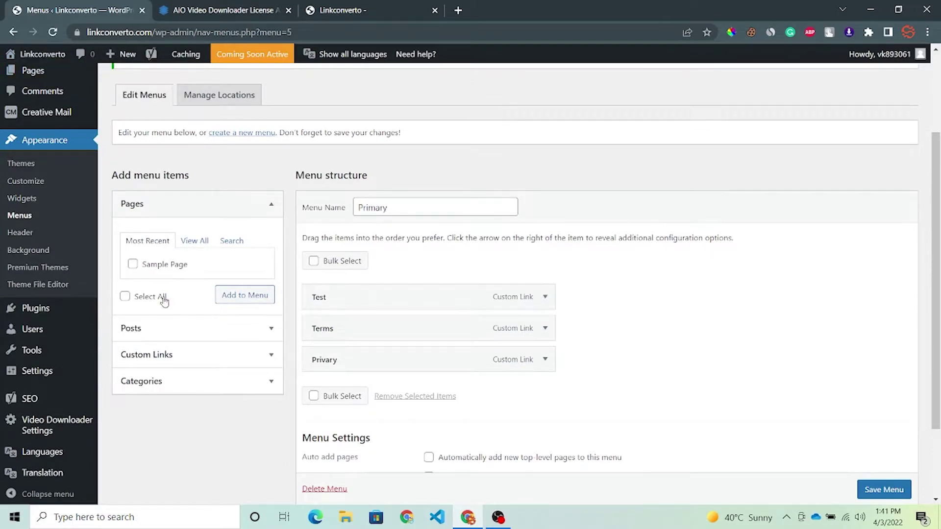
pyautogui.scroll(-1, 90, 168)
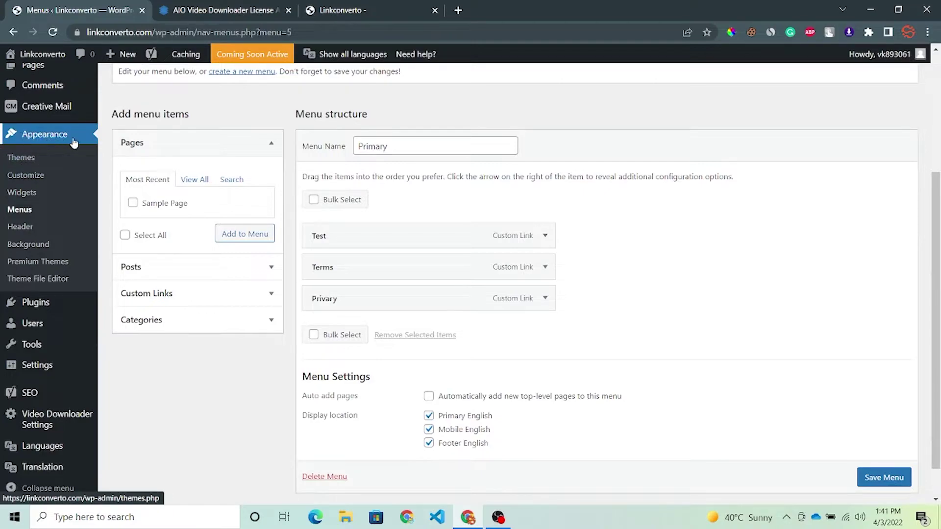
pyautogui.rightClick(30, 176)
pyautogui.click(39, 189)
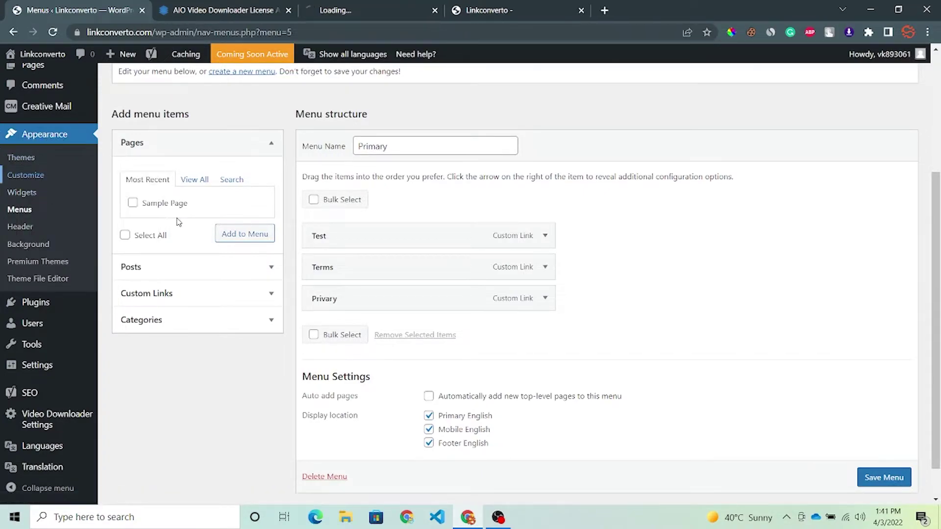
pyautogui.click(335, 10)
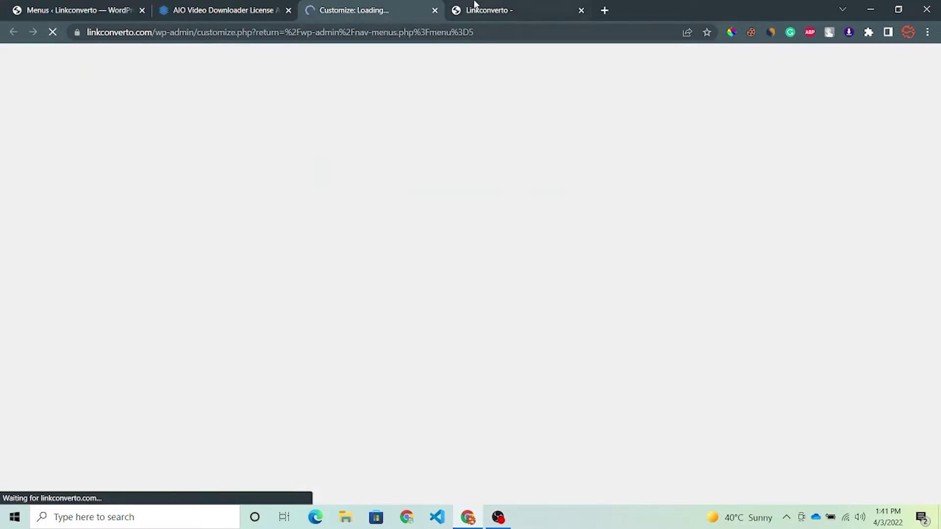
pyautogui.click(483, 10)
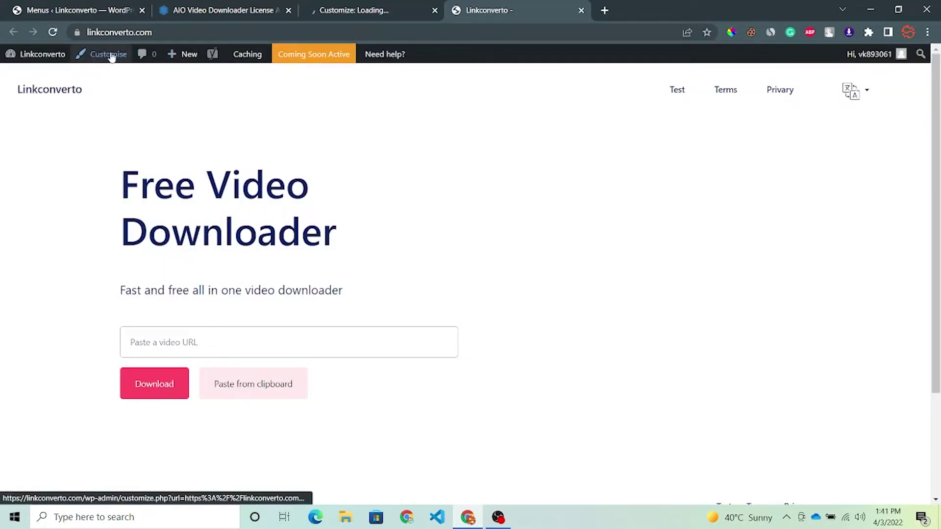
pyautogui.hotkey('ctrl', 'shift', 'Tab')
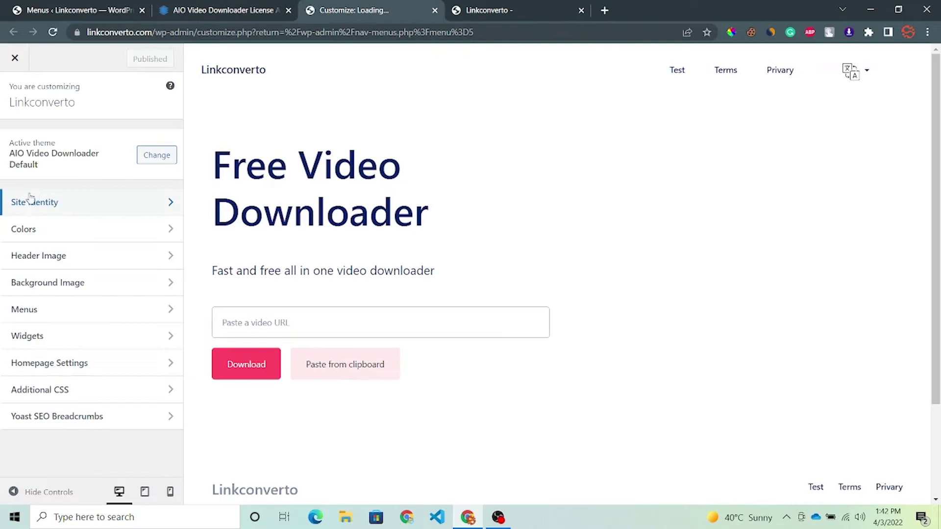
# Step: Upload newlogoblack438x99.png from the Sechno folder as the site logo in Site Identity, without cropping it
pyautogui.click(80, 205)
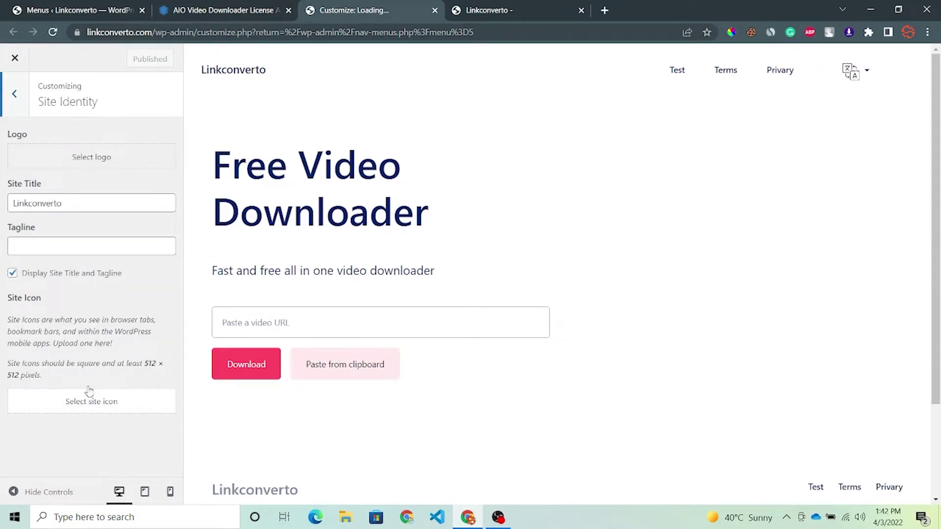
pyautogui.click(93, 160)
pyautogui.click(361, 303)
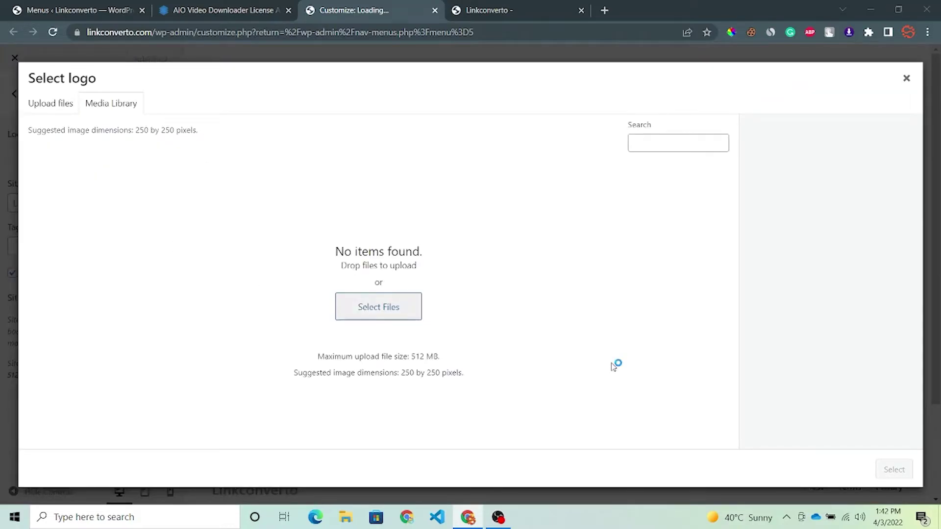
pyautogui.scroll(-2, 502, 343)
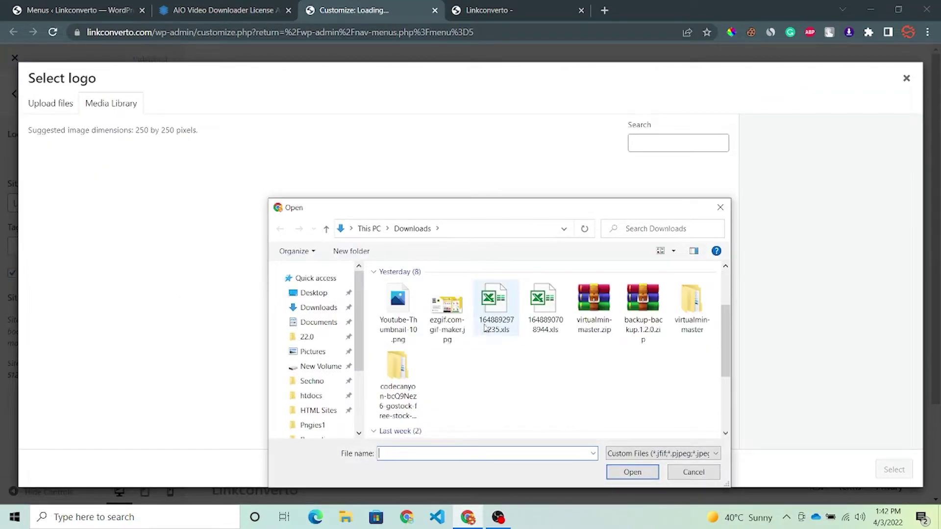
pyautogui.scroll(2, 492, 319)
pyautogui.click(312, 381)
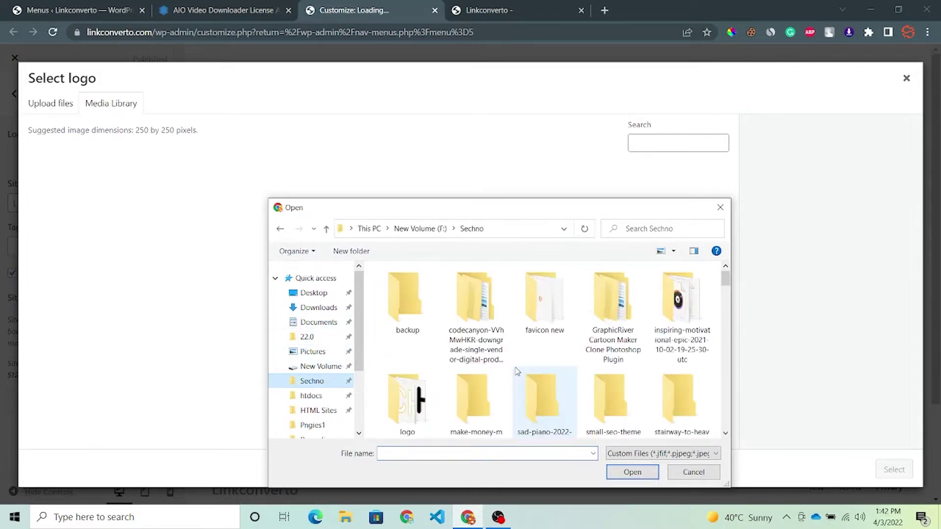
pyautogui.scroll(-2, 544, 360)
pyautogui.scroll(2, 543, 360)
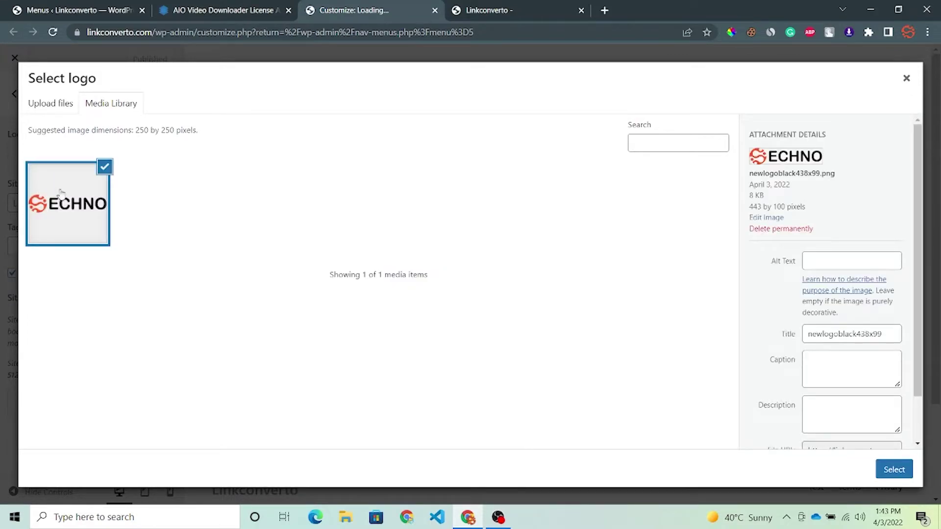
pyautogui.click(901, 474)
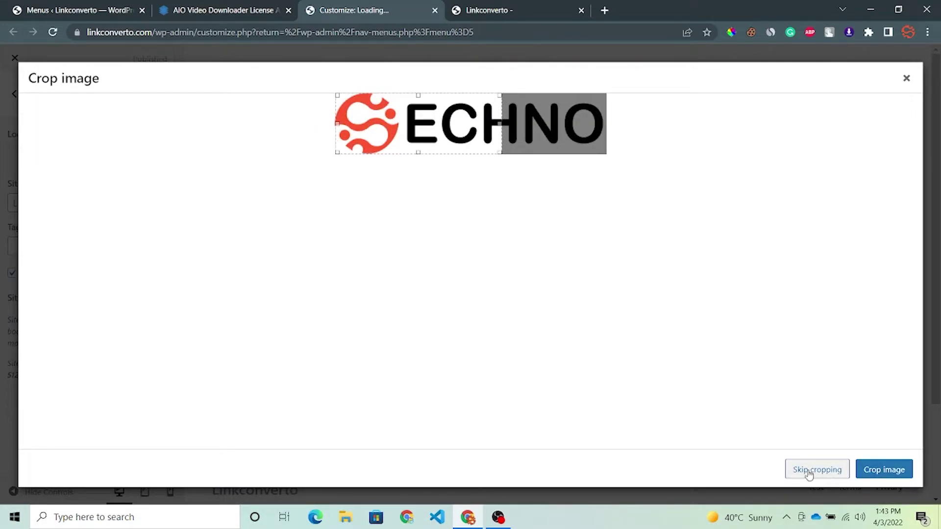
pyautogui.click(815, 471)
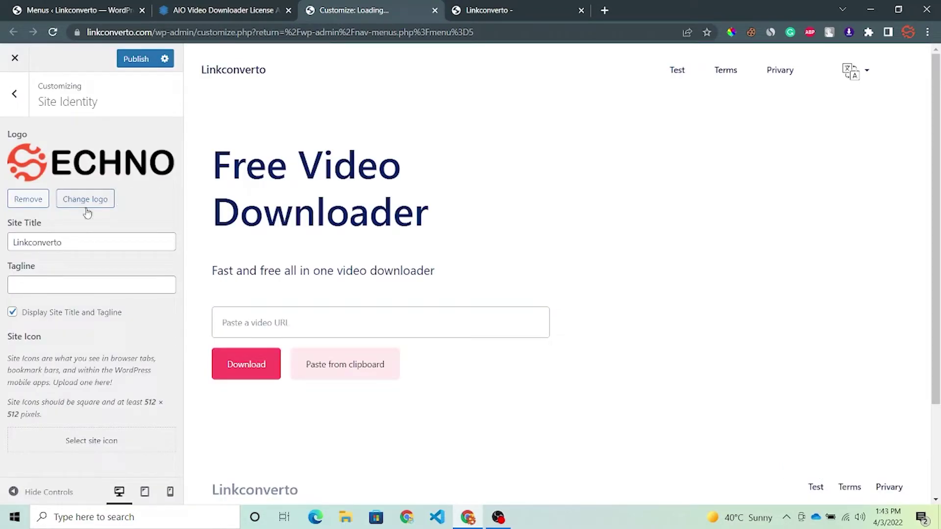
# Step: Change the site title to "Sechno"
pyautogui.moveTo(65, 242); pyautogui.dragTo(6, 247)
pyautogui.write('s')
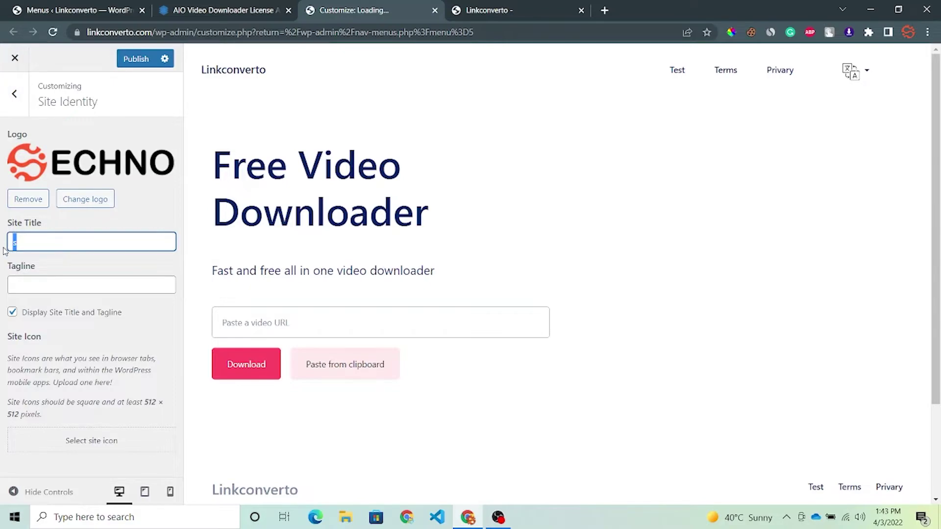
pyautogui.click(28, 286)
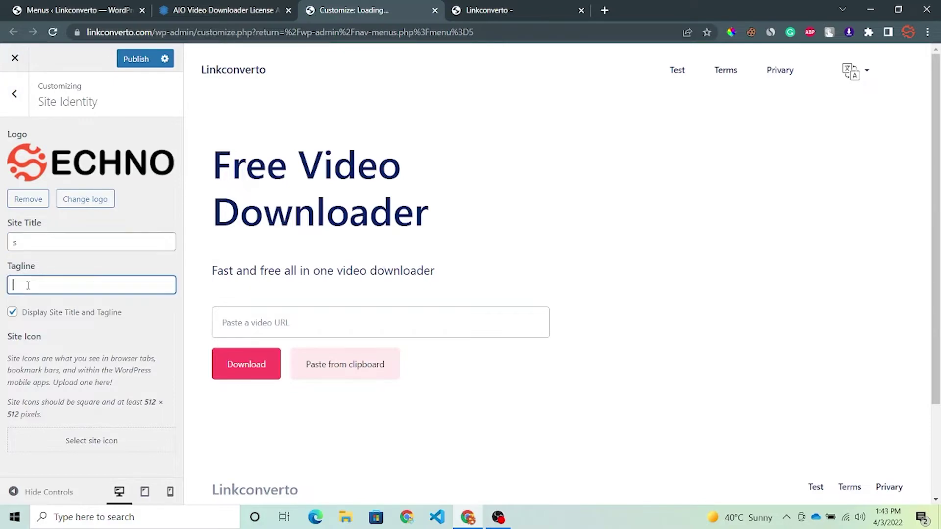
pyautogui.click(38, 242)
pyautogui.press('BackSpace')
pyautogui.write('Sechno')
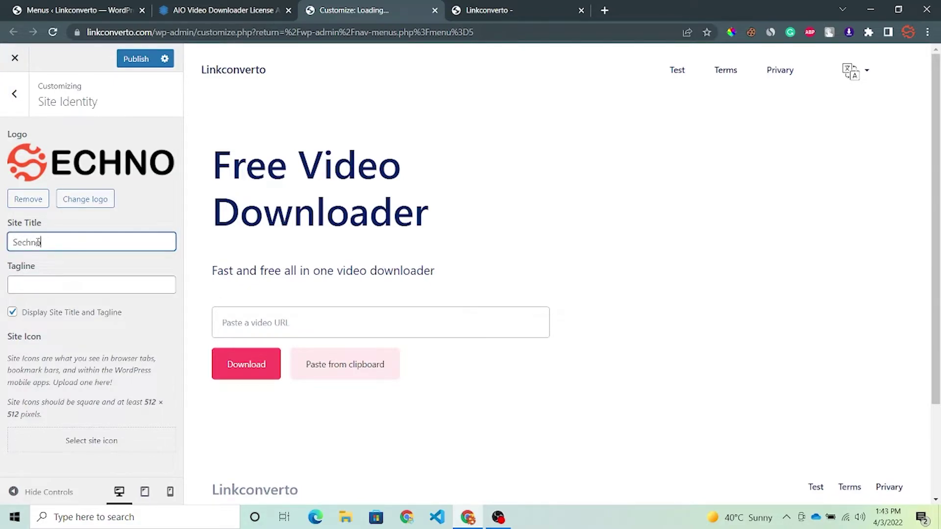
pyautogui.doubleClick(68, 247)
# Step: Upload 32x32.png and set it as the site icon without cropping it
pyautogui.click(109, 440)
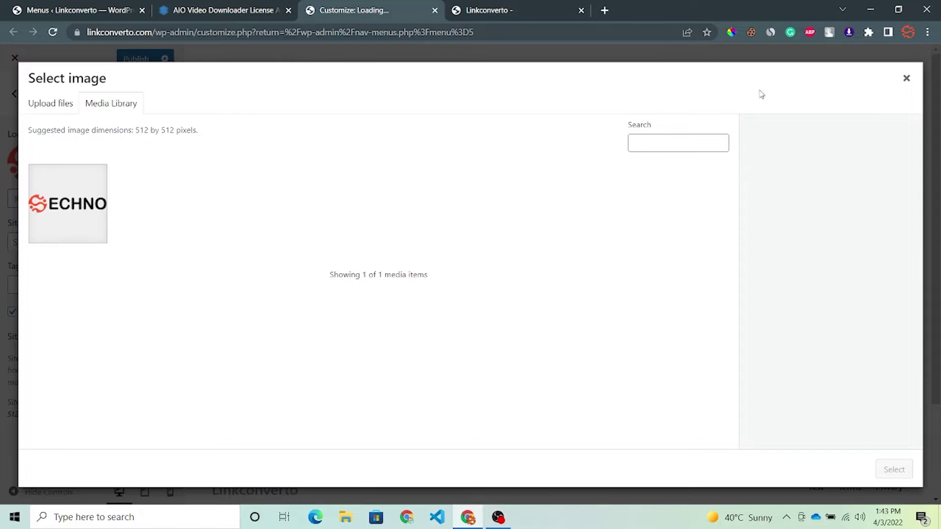
pyautogui.click(907, 79)
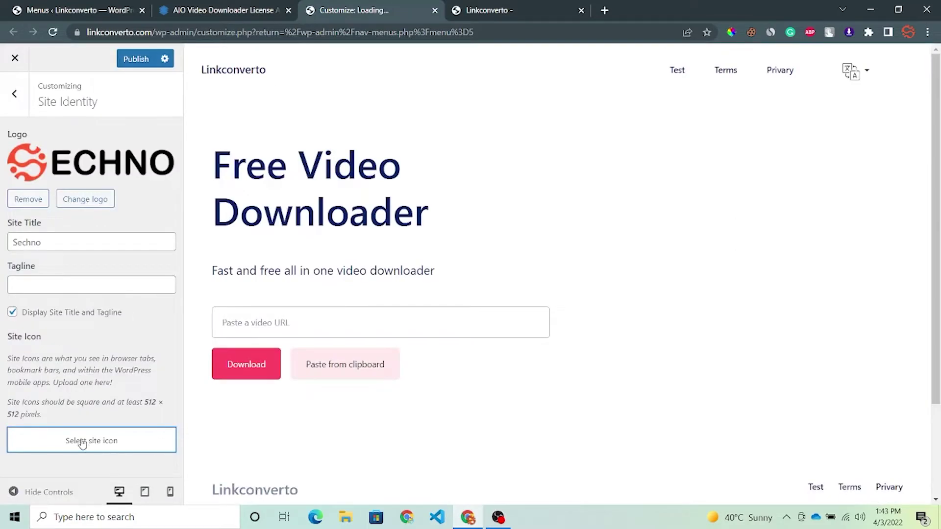
pyautogui.click(110, 446)
pyautogui.click(78, 109)
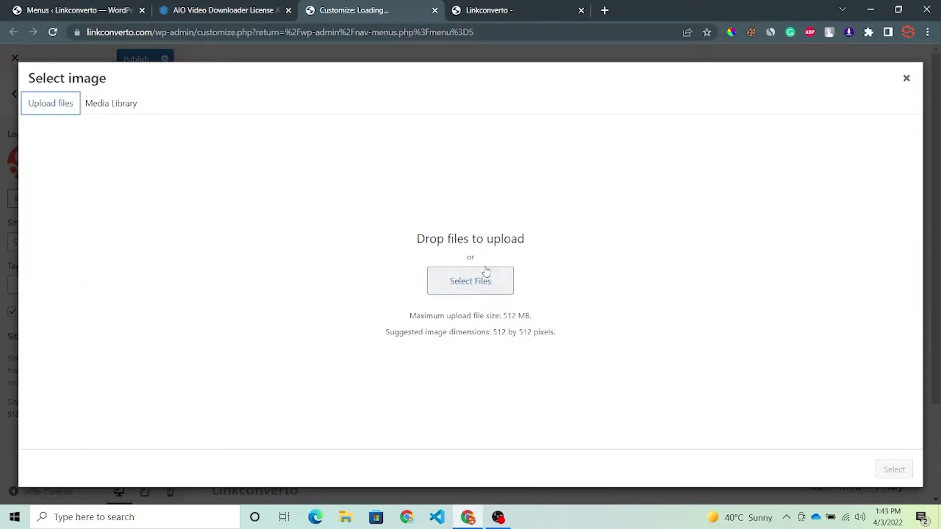
pyautogui.click(485, 271)
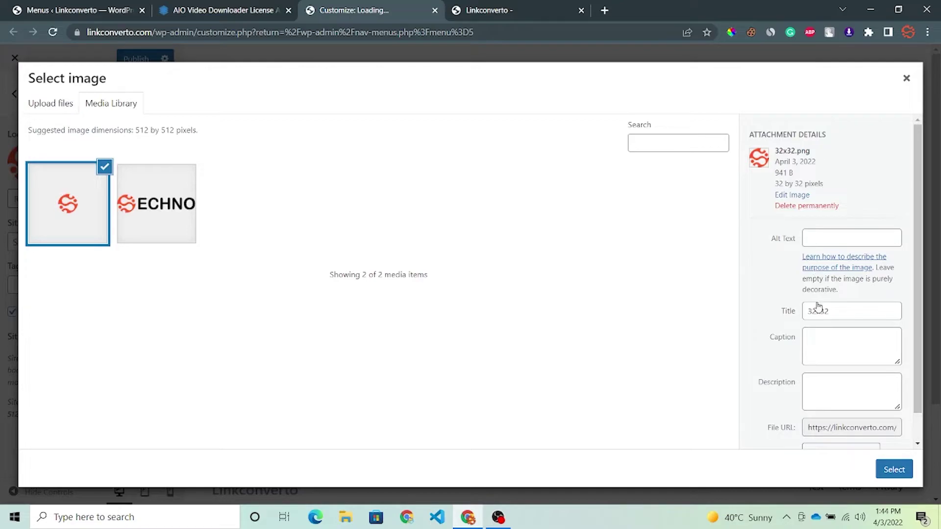
pyautogui.click(893, 469)
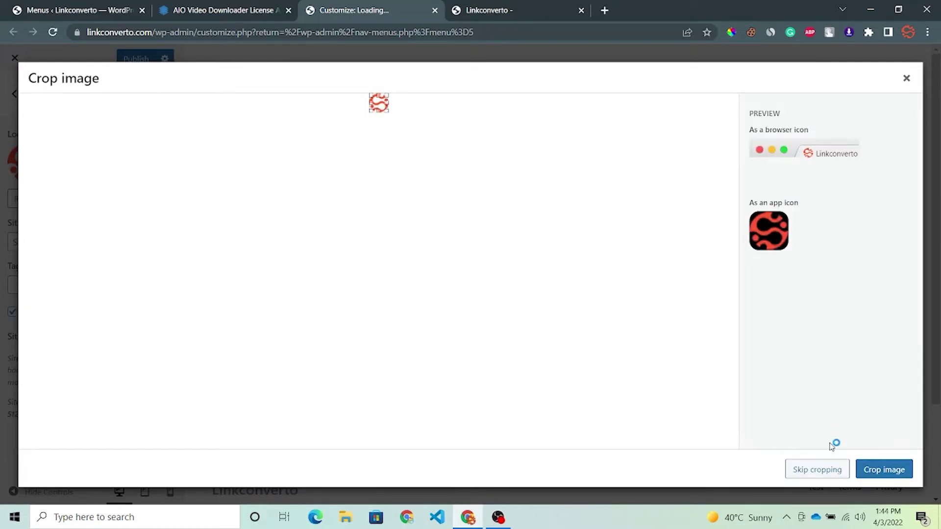
pyautogui.click(822, 467)
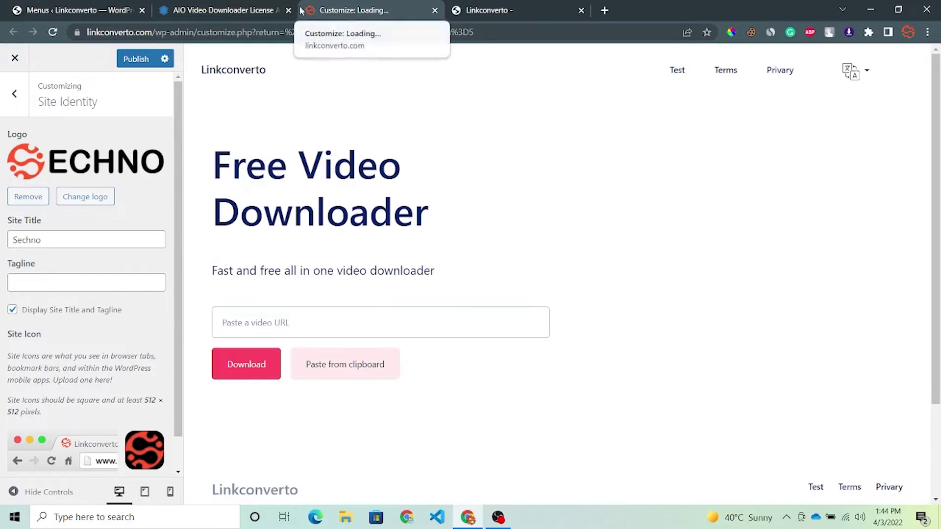
# Step: Publish the site identity changes and reload the live site to check them
pyautogui.click(135, 60)
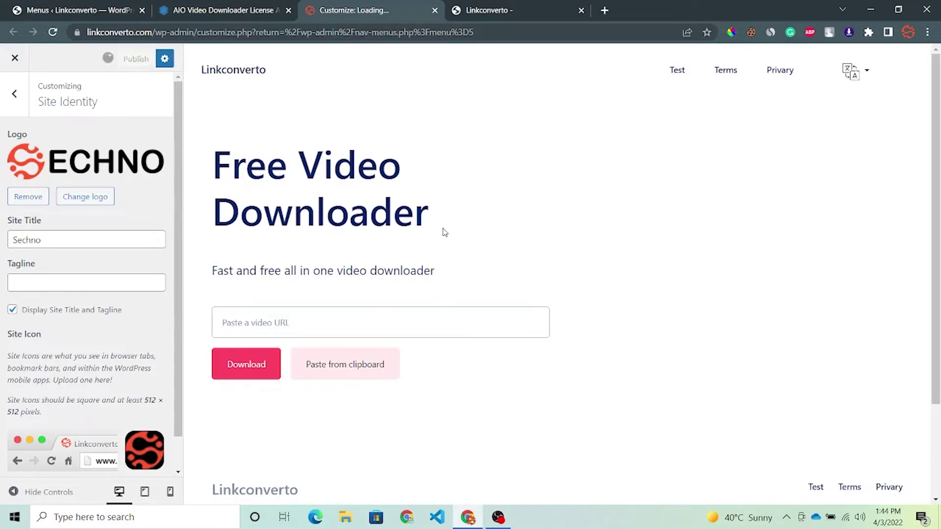
pyautogui.hotkey('ctrl', 'Tab')
pyautogui.press('F5')
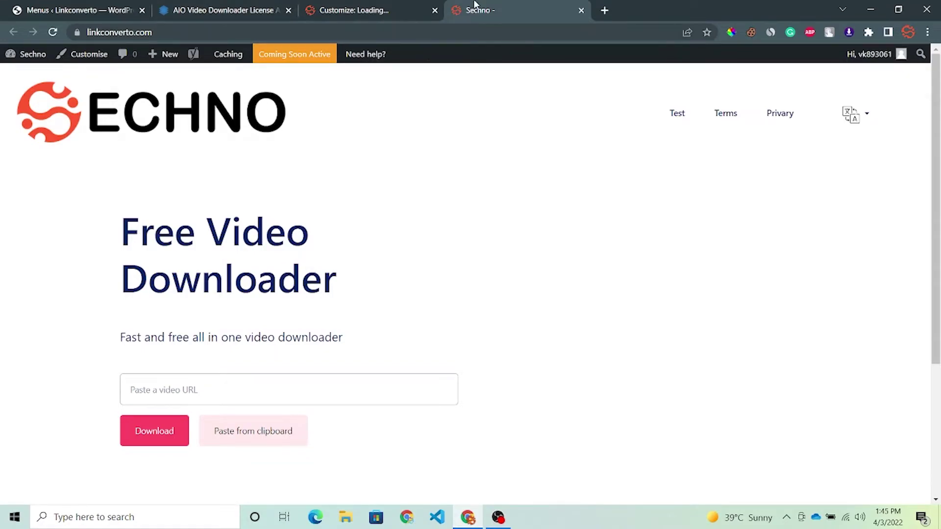
# Step: Open the WordPress media library in a separate browser tab and show the logo image's attachment details
pyautogui.click(27, 10)
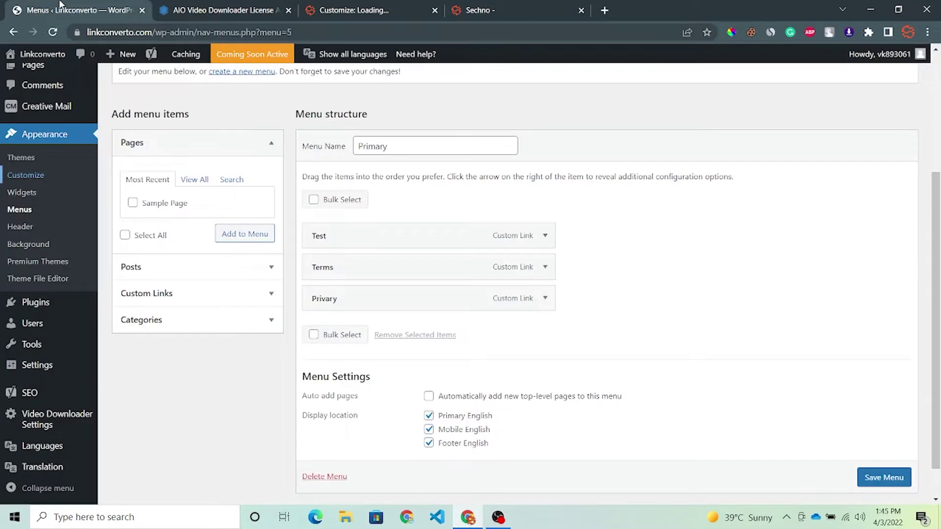
pyautogui.scroll(2, 20, 225)
pyautogui.scroll(3, 20, 225)
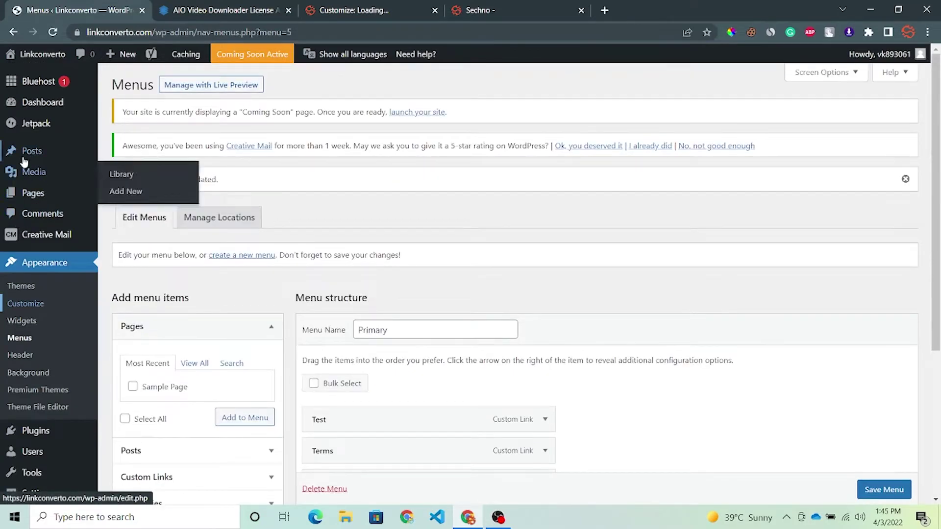
pyautogui.rightClick(27, 170)
pyautogui.click(75, 176)
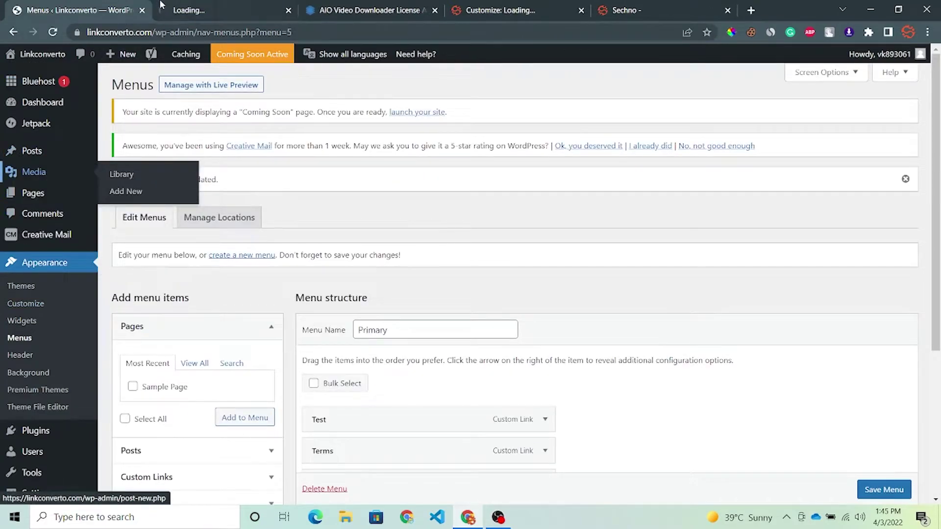
pyautogui.hotkey('ctrl', 'Tab')
pyautogui.click(246, 330)
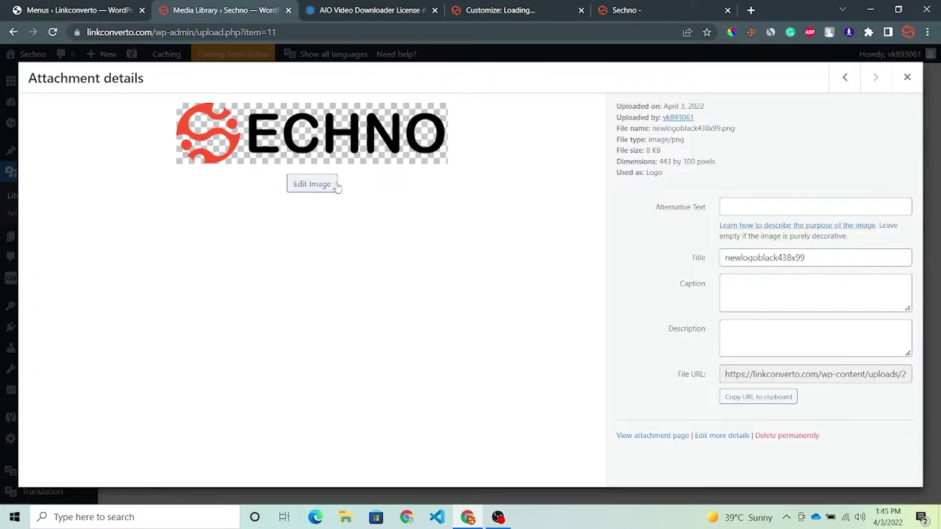
# Step: Scale the logo image in the media library to 200 px wide with proportional height
pyautogui.click(312, 184)
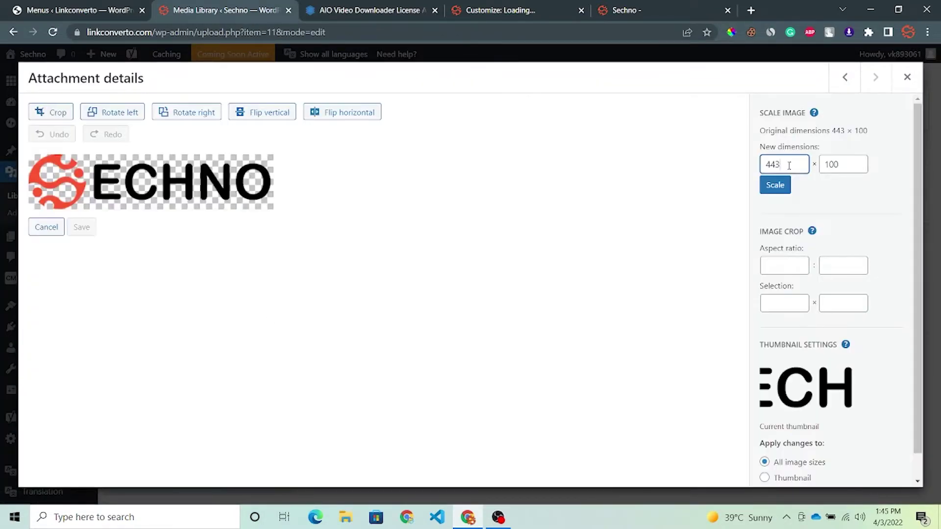
pyautogui.moveTo(780, 165); pyautogui.dragTo(765, 165)
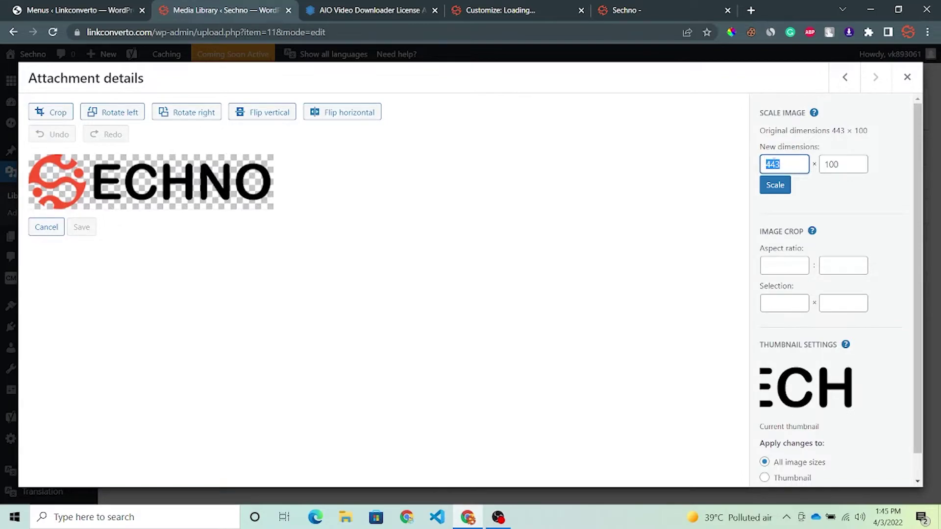
pyautogui.write('200')
pyautogui.click(777, 185)
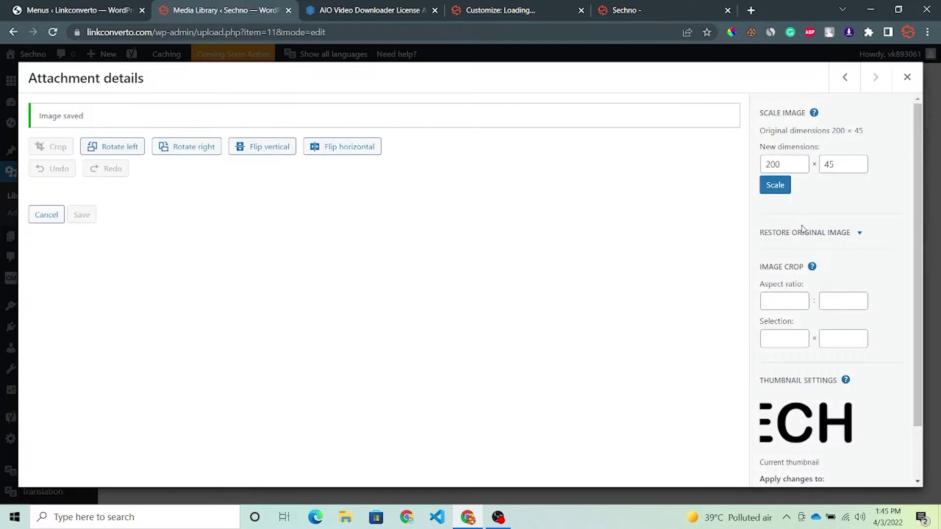
pyautogui.scroll(-2, 764, 203)
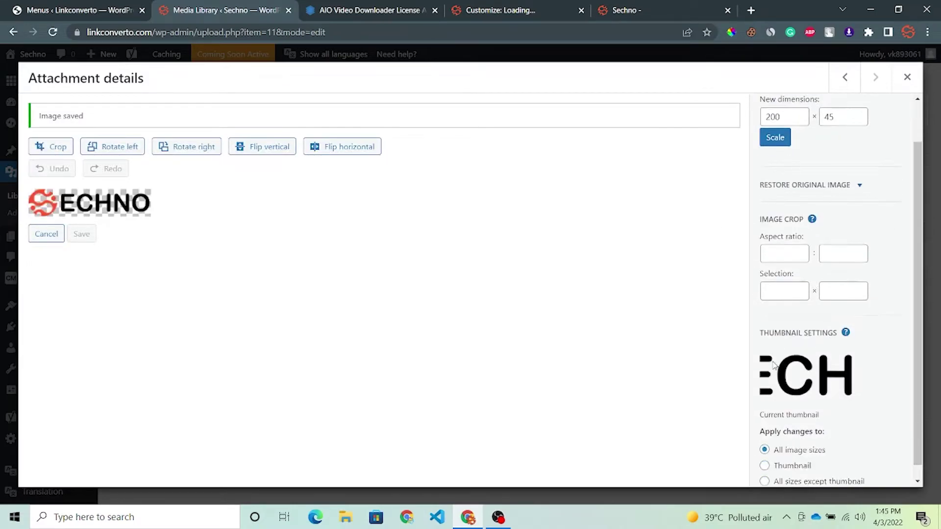
# Step: Reload the live site and check the resized logo in the header and footer
pyautogui.click(642, 4)
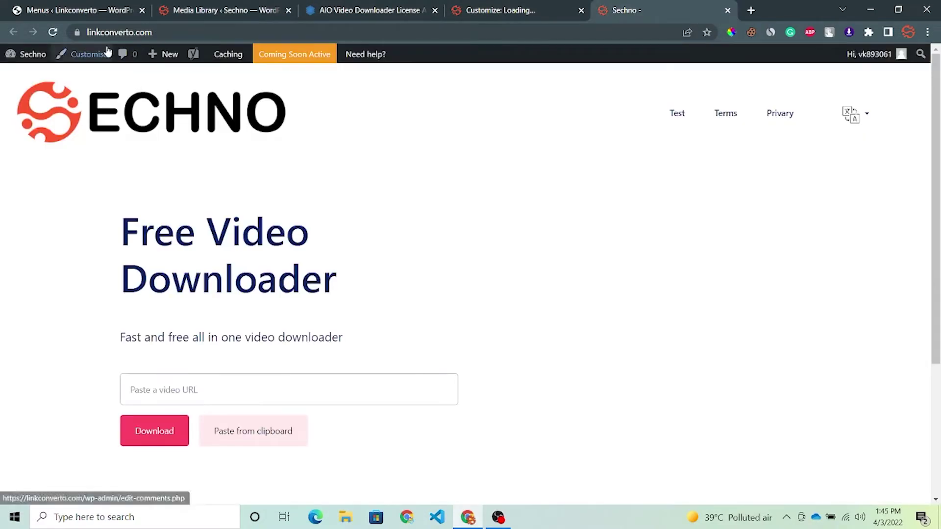
pyautogui.click(52, 32)
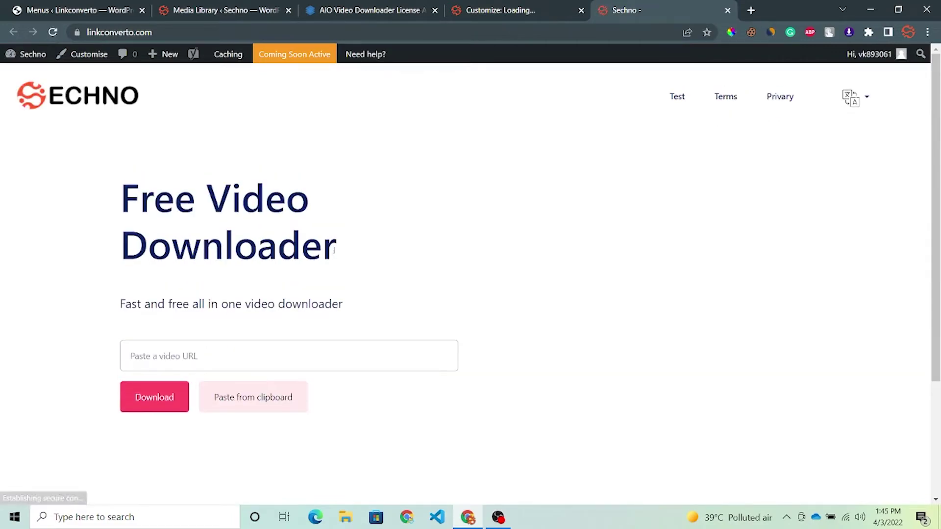
pyautogui.scroll(-3, 364, 239)
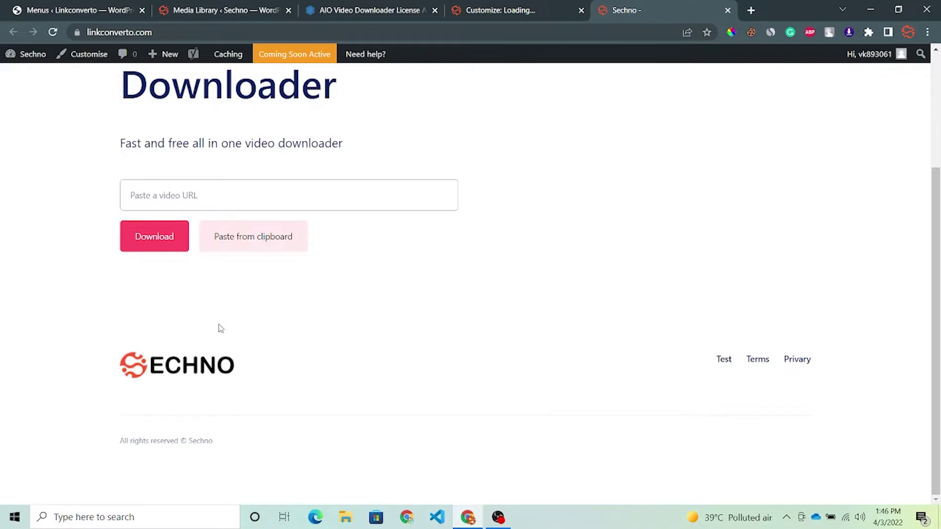
# Step: Return to the WordPress admin and open the Video Downloader plugin settings
pyautogui.click(496, 9)
pyautogui.click(2, 6)
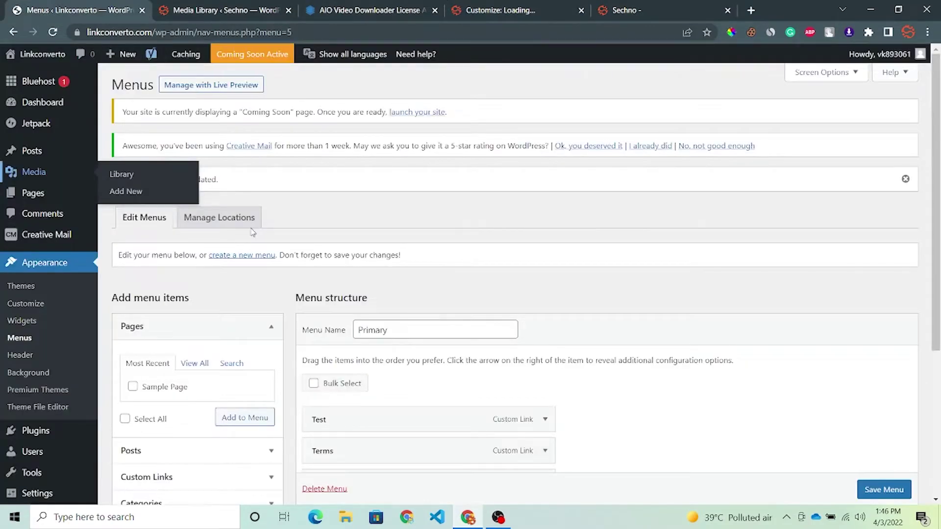
pyautogui.scroll(-3, 185, 347)
pyautogui.click(51, 420)
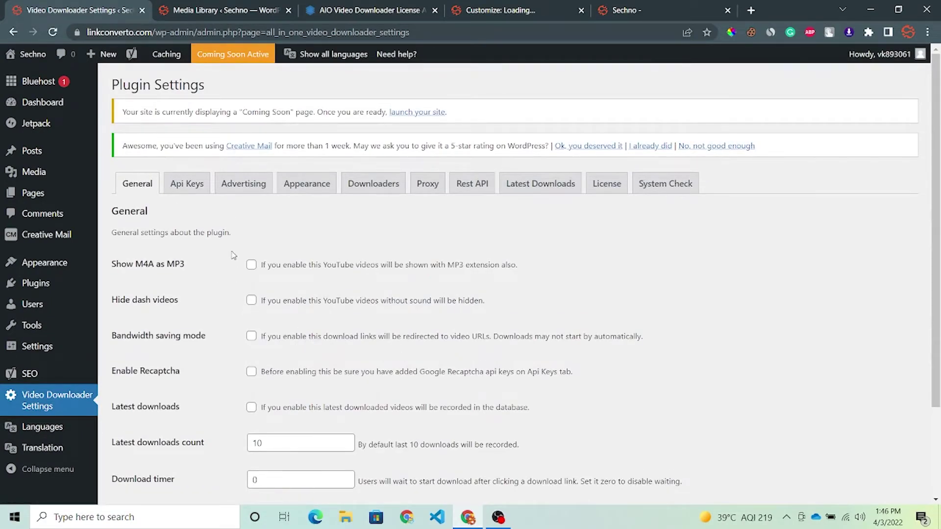
# Step: Enable "Show M4A as MP3" and "Bandwidth saving mode" in the plugin's general settings
pyautogui.moveTo(118, 265); pyautogui.dragTo(113, 265)
pyautogui.click(253, 267)
pyautogui.click(290, 341)
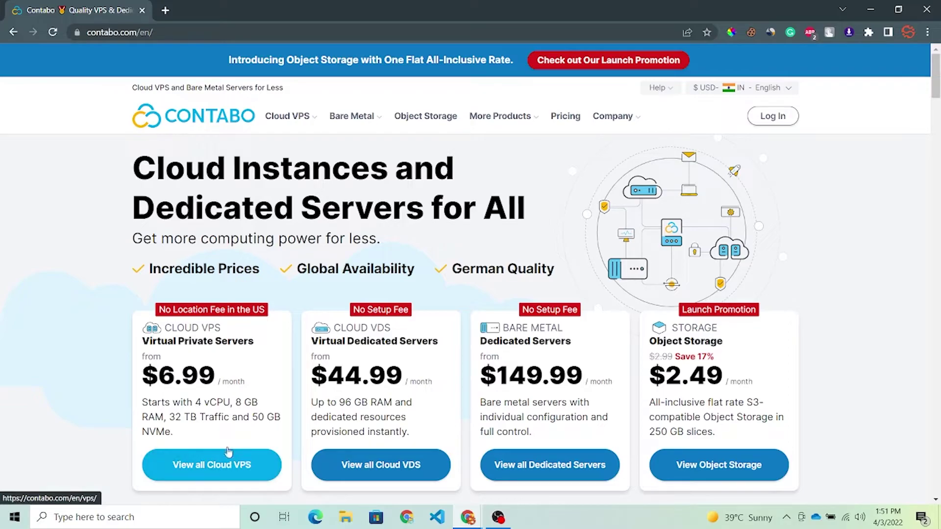
# Step: Open Contabo's Cloud VPS offers and compare the prices and specifications of the S, M, L and XL plans
pyautogui.click(231, 469)
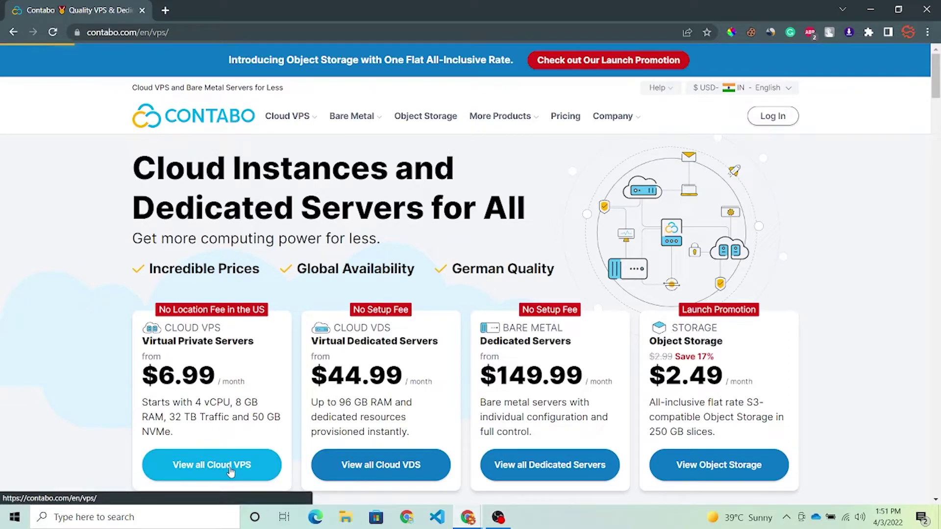
pyautogui.scroll(-3, 622, 358)
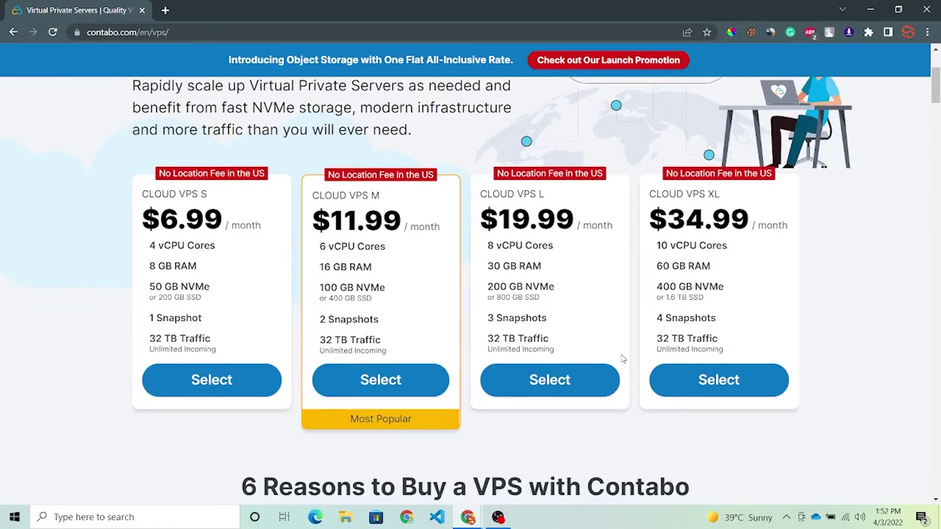
pyautogui.scroll(4, 623, 359)
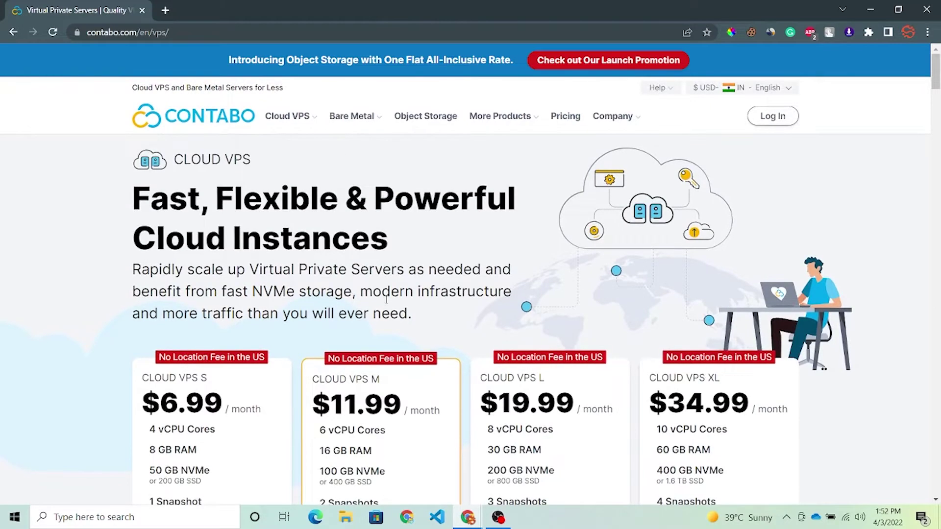
pyautogui.scroll(-3, 378, 302)
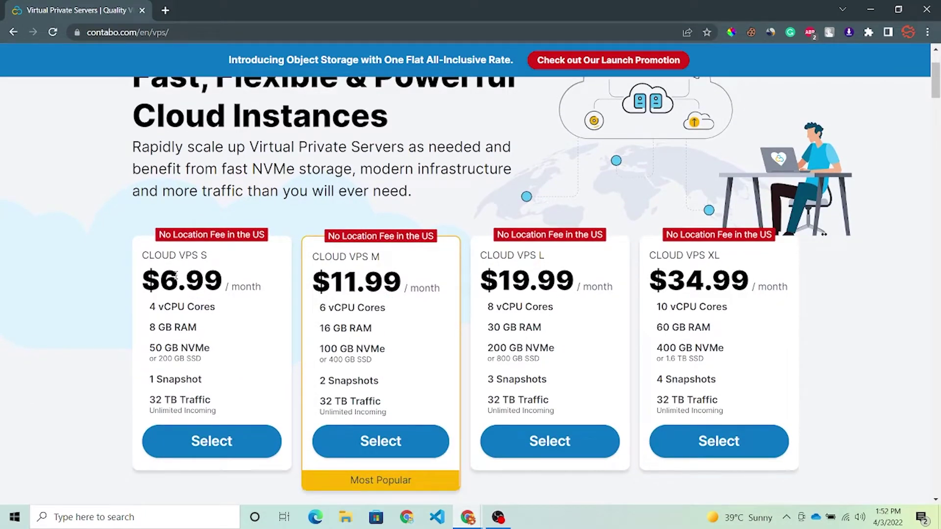
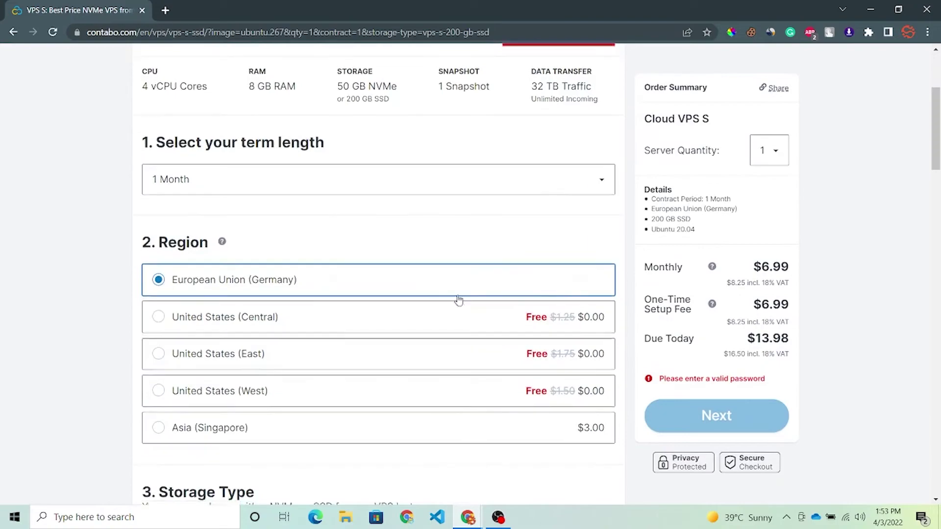
# Step: Review the region, storage and image options of the Cloud VPS S order, including the available Ubuntu versions
pyautogui.scroll(-3, 299, 269)
pyautogui.scroll(6, 476, 276)
pyautogui.scroll(-15, 475, 275)
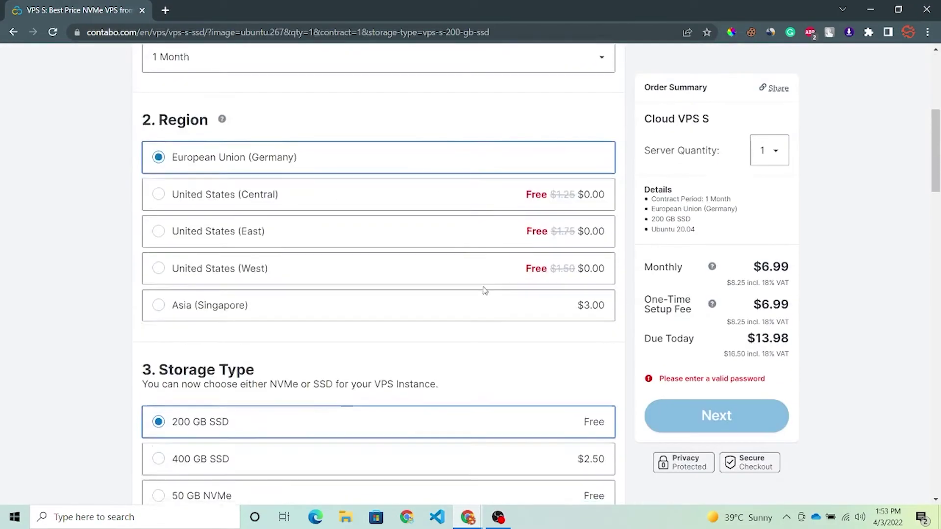
pyautogui.scroll(2, 426, 299)
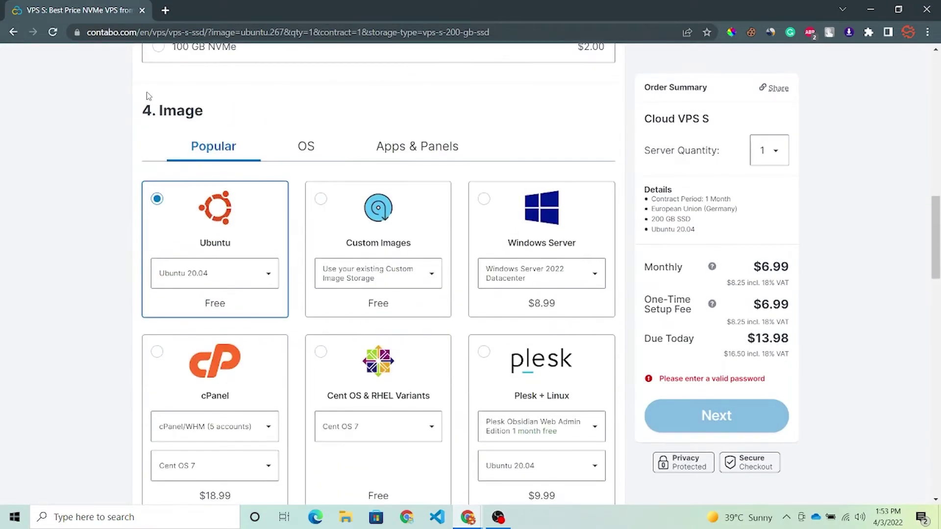
pyautogui.moveTo(143, 111); pyautogui.dragTo(212, 106)
pyautogui.click(213, 107)
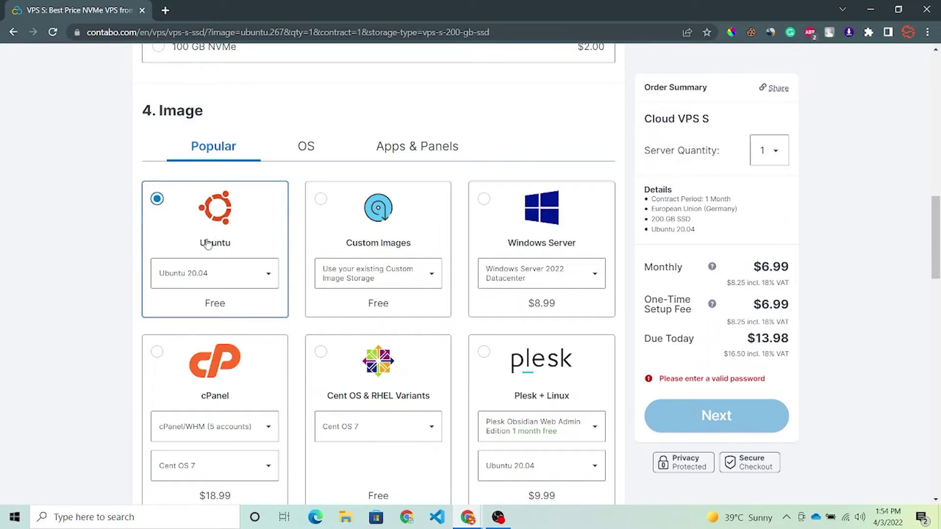
pyautogui.click(210, 272)
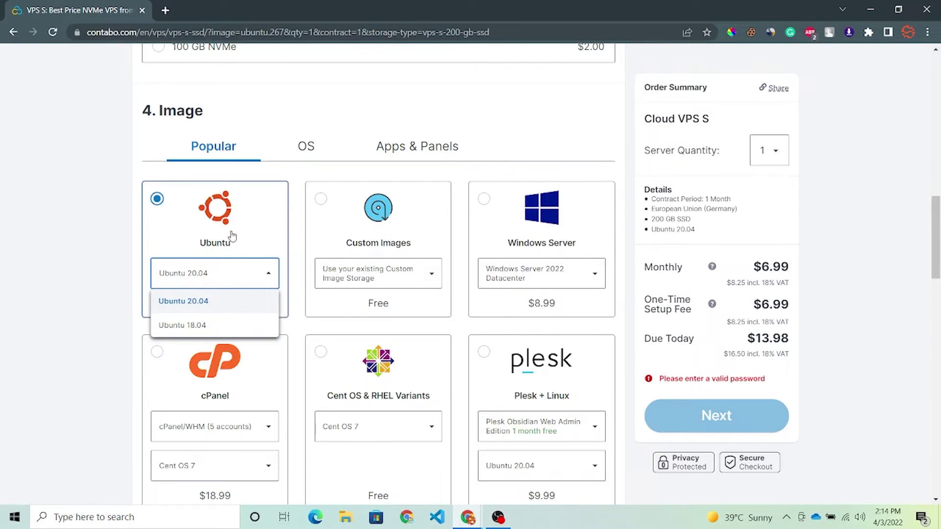
# Step: Enter a root password for the Cloud VPS S server, leave networking and add-ons at their defaults, and continue to checkout
pyautogui.scroll(-2, 187, 262)
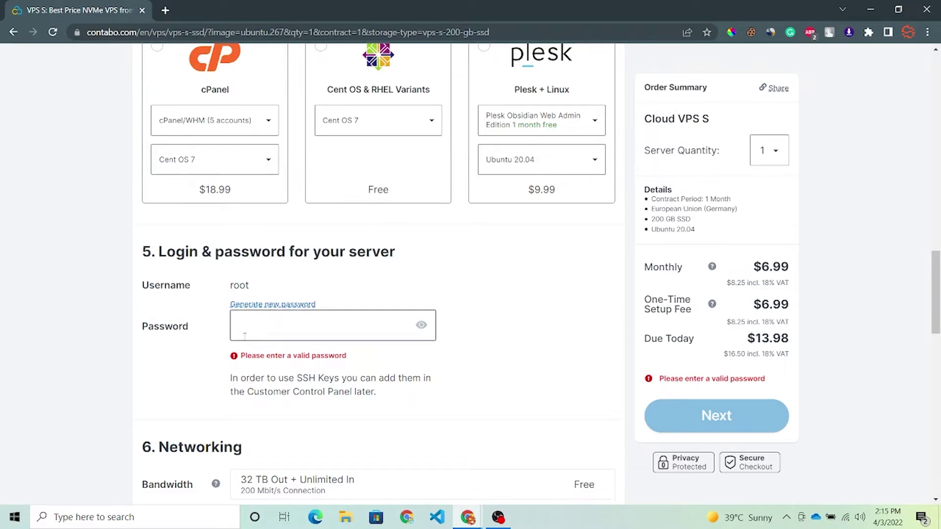
pyautogui.click(266, 328)
pyautogui.scroll(-4, 76, 299)
pyautogui.scroll(-4, 212, 267)
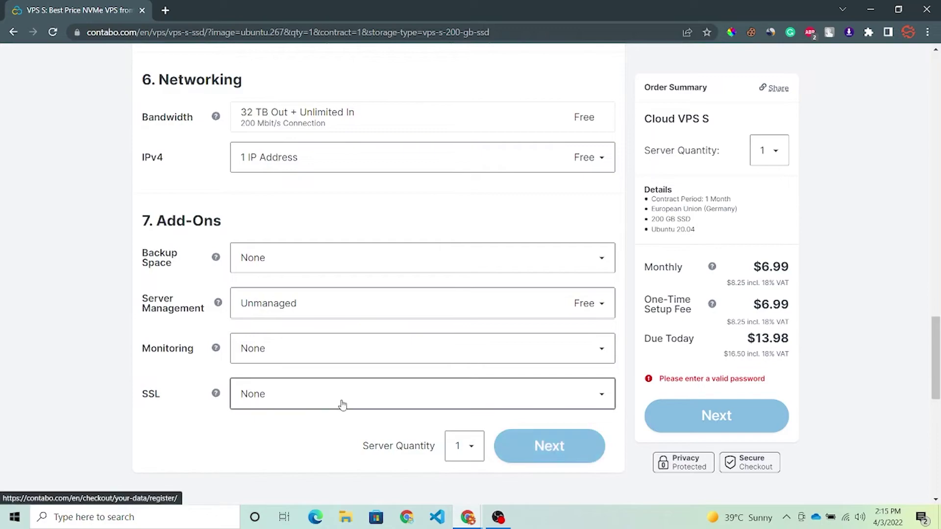
pyautogui.click(588, 447)
pyautogui.write('••••••')
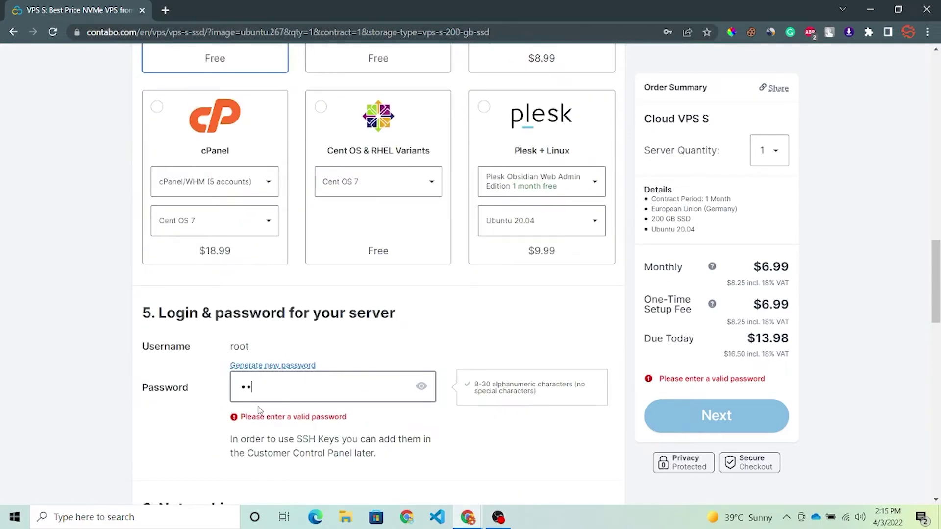
pyautogui.write('•••••')
pyautogui.scroll(-10, 374, 403)
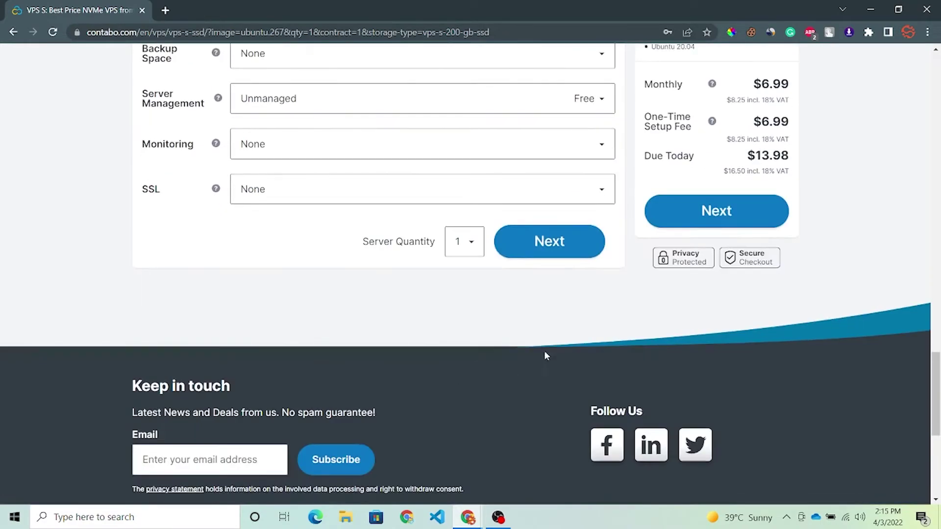
pyautogui.press('Return')
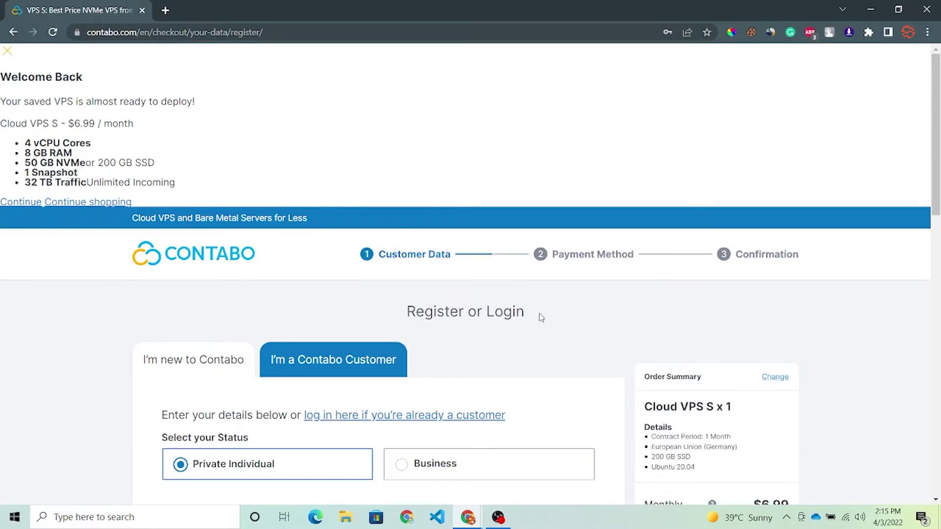
# Step: Review the new-customer registration form, from status and address fields down to the email and newsletter options
pyautogui.scroll(-5, 533, 320)
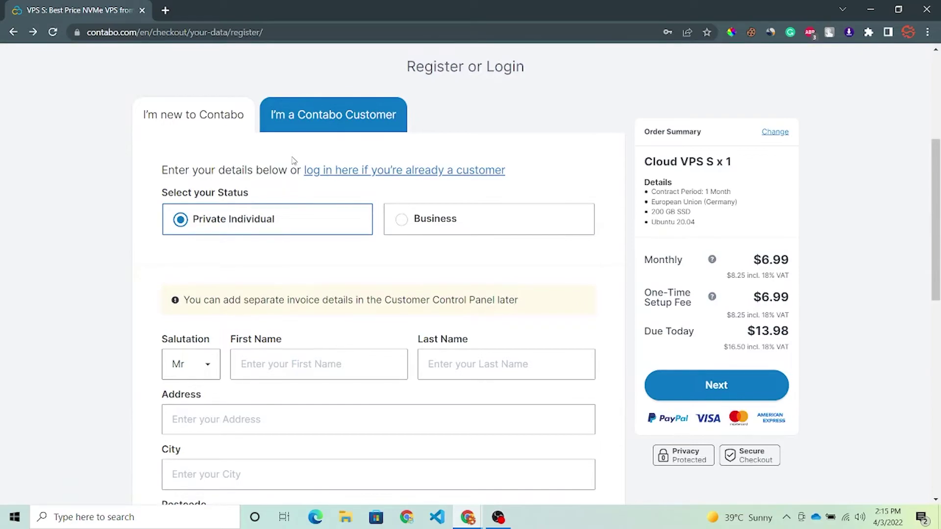
pyautogui.scroll(-1, 445, 160)
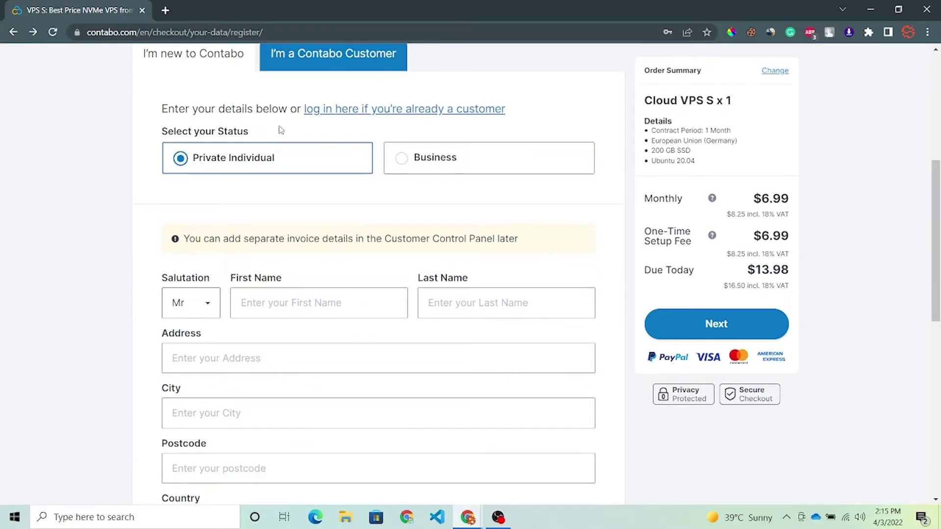
pyautogui.scroll(-2, 382, 163)
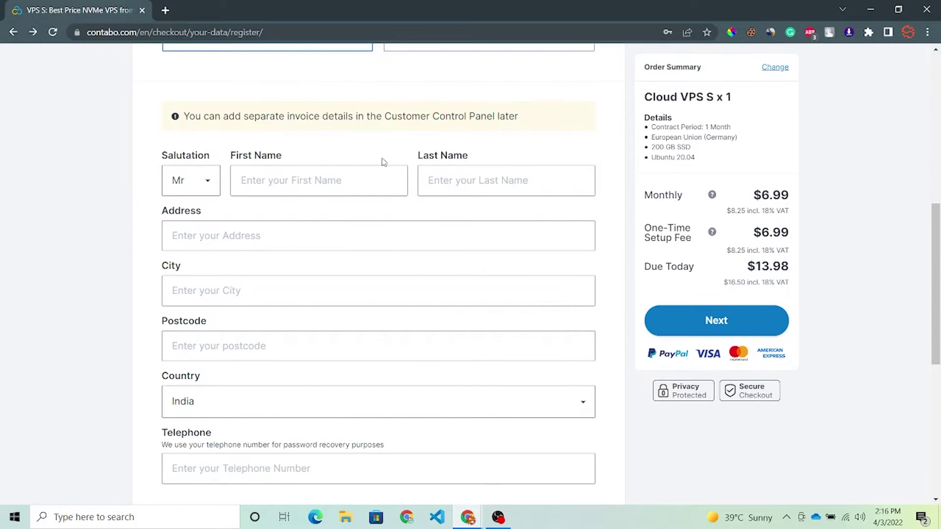
pyautogui.scroll(-3, 295, 279)
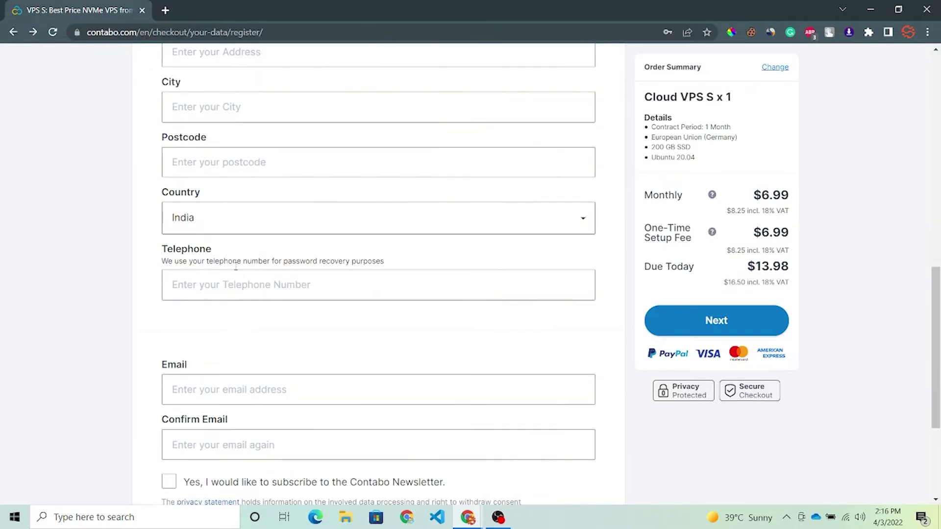
pyautogui.scroll(-2, 226, 260)
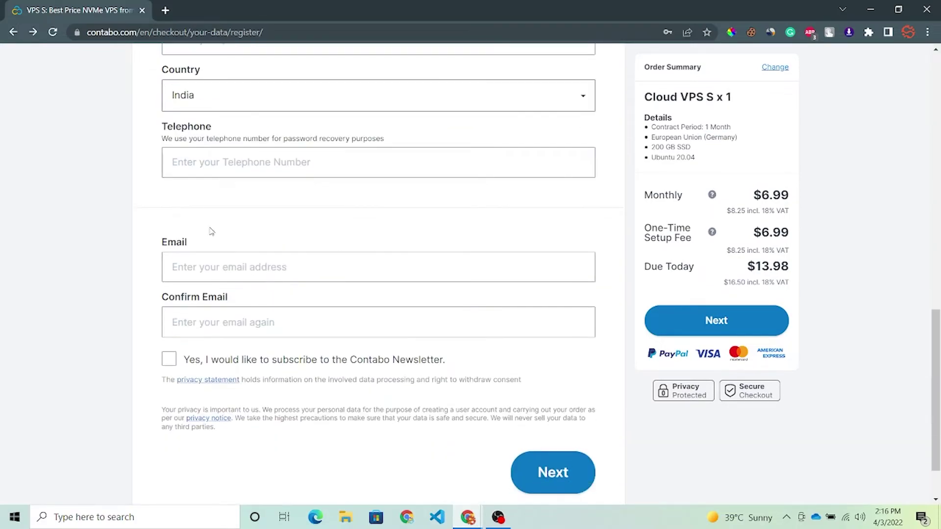
pyautogui.click(169, 359)
pyautogui.scroll(10, 494, 263)
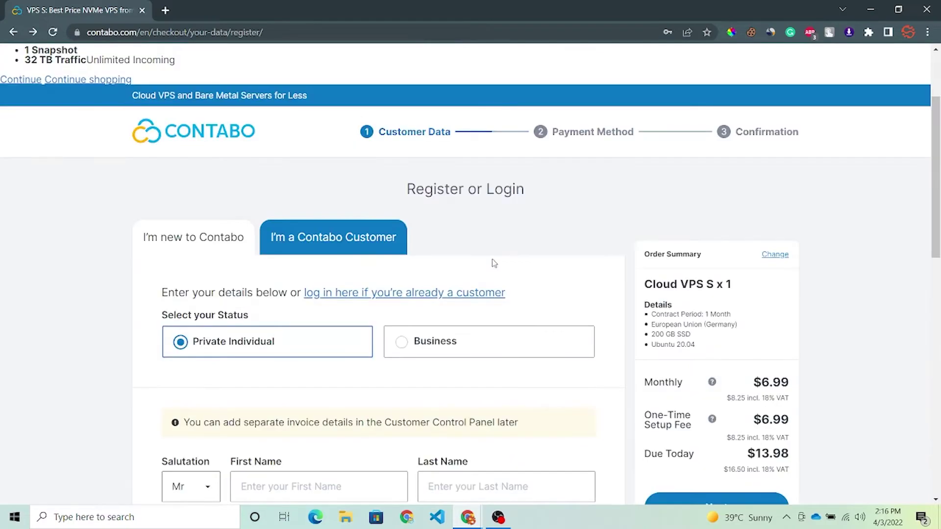
# Step: Examine the order summary's monthly price, one-time setup fee and amount due today for Cloud VPS S
pyautogui.scroll(-1, 505, 225)
pyautogui.scroll(1, 542, 246)
pyautogui.scroll(-1, 540, 285)
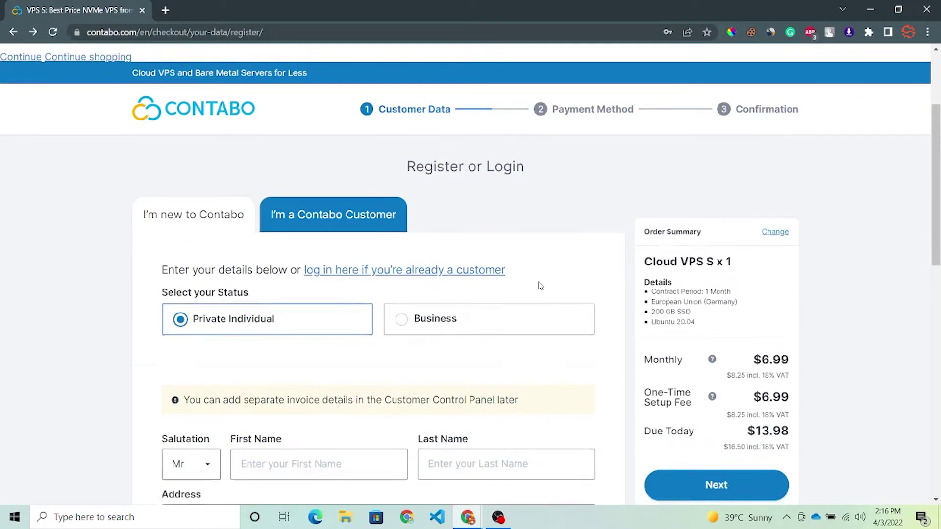
pyautogui.scroll(-1, 540, 285)
pyautogui.moveTo(761, 392); pyautogui.dragTo(789, 392)
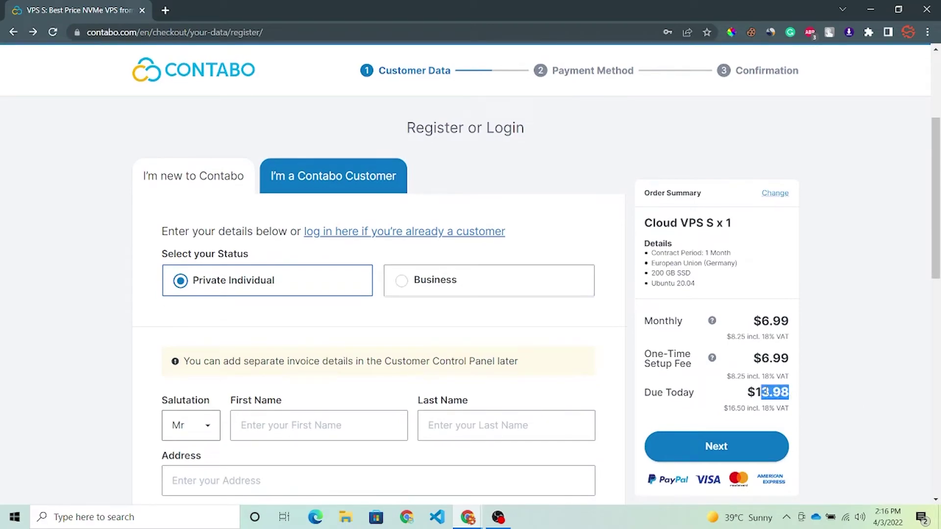
pyautogui.scroll(1, 733, 428)
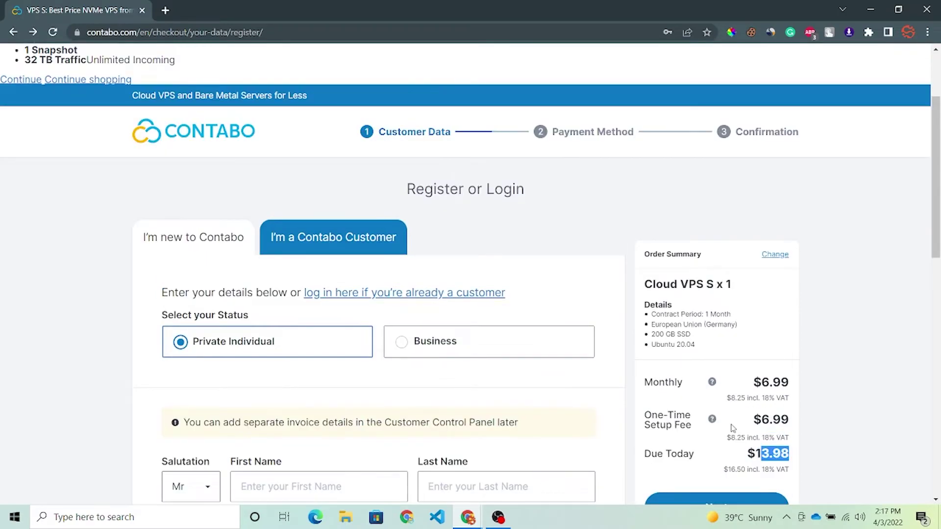
pyautogui.click(429, 218)
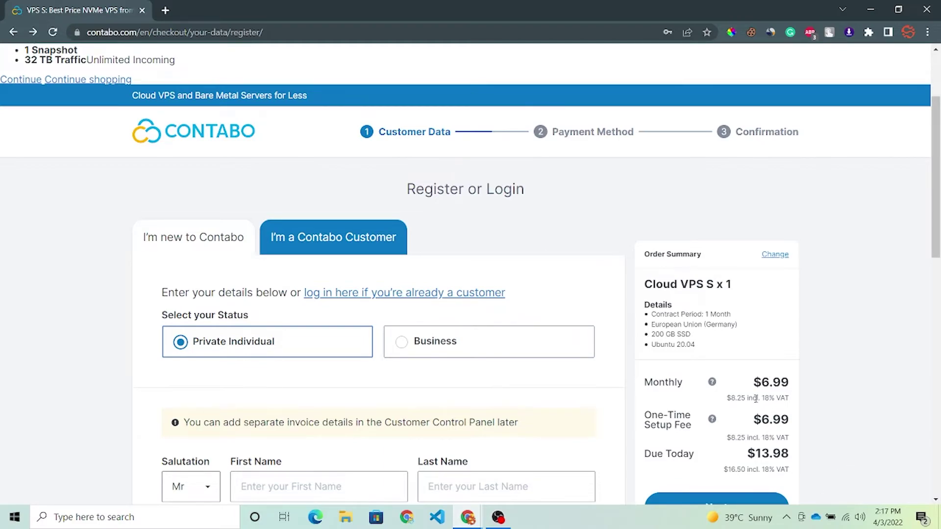
pyautogui.moveTo(759, 381); pyautogui.dragTo(790, 385)
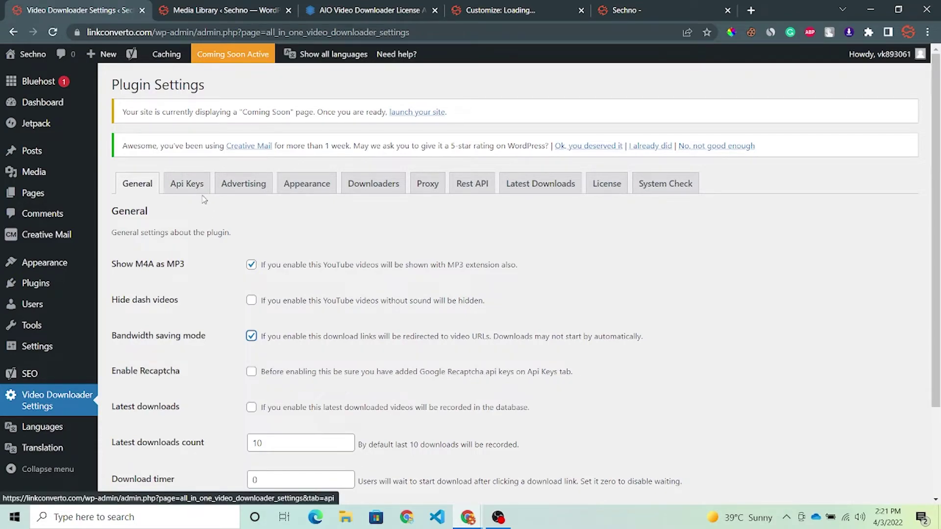
# Step: Set the download timer in the plugin's general settings to 60
pyautogui.scroll(-1, 403, 355)
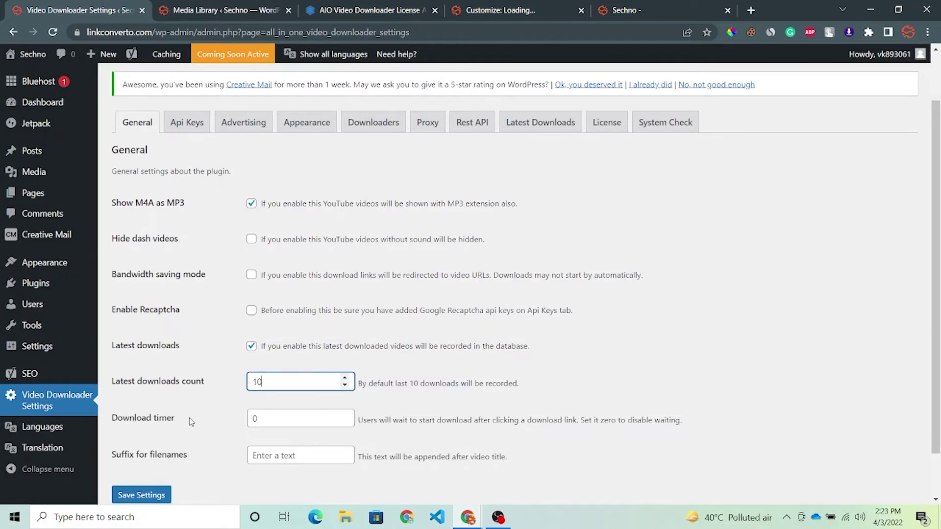
pyautogui.doubleClick(265, 418)
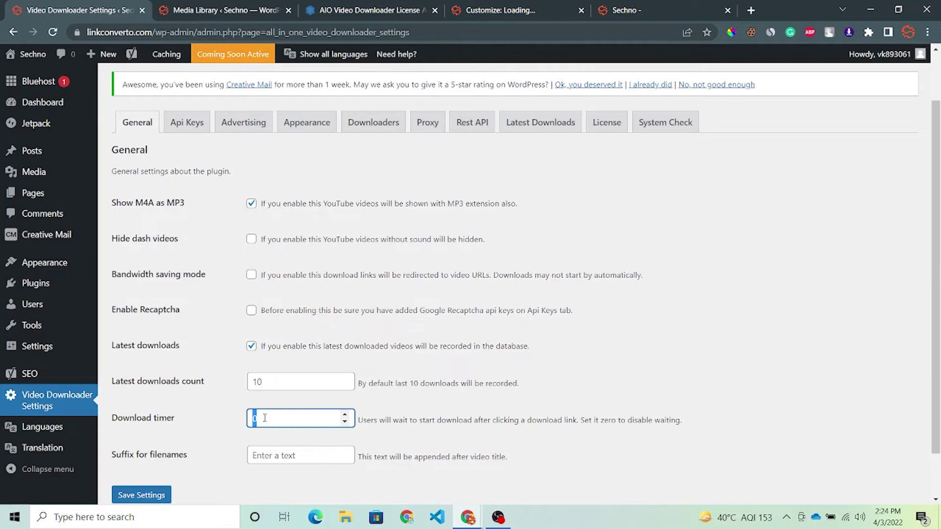
pyautogui.write('1')
pyautogui.write('0')
pyautogui.press('BackSpace')
pyautogui.press('BackSpace')
pyautogui.write('3')
pyautogui.press('BackSpace')
pyautogui.write('60')
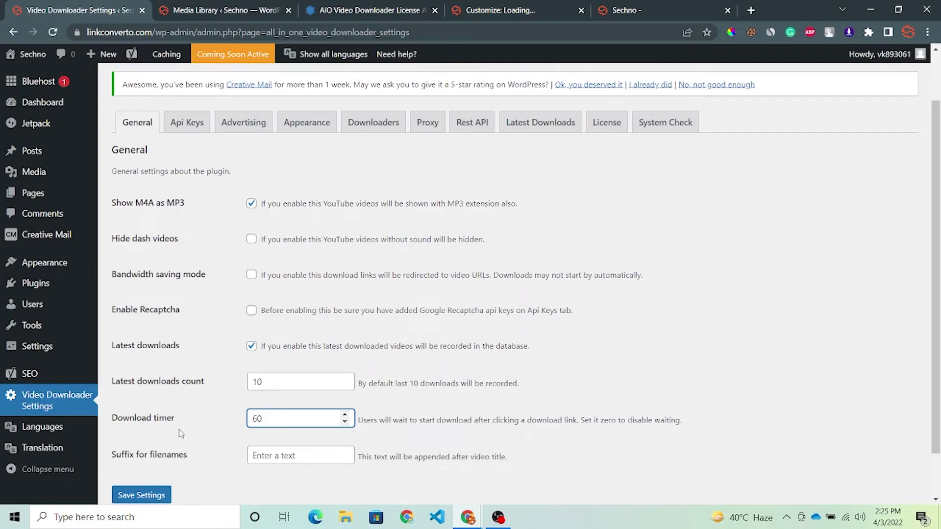
# Step: Enter linkconverto as the suffix for filenames and save the general settings
pyautogui.click(278, 460)
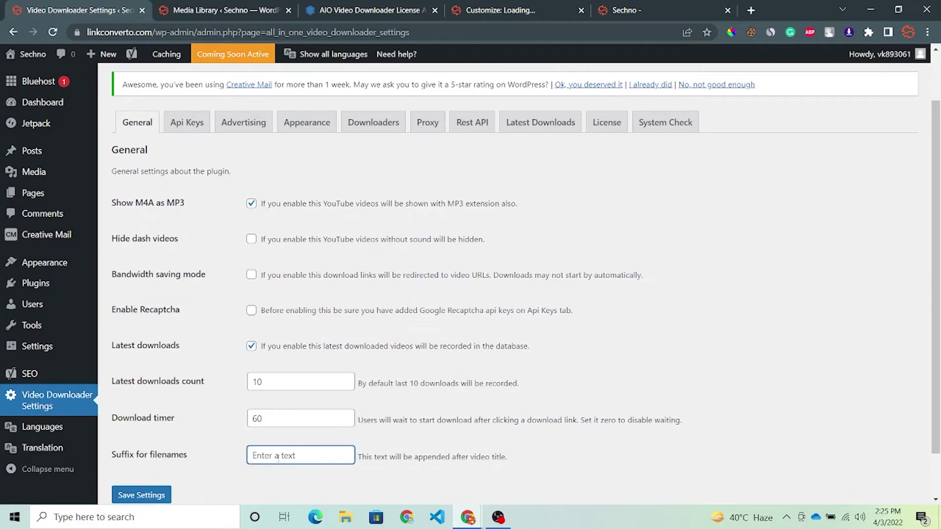
pyautogui.write('linkconverto')
pyautogui.scroll(-1, 228, 441)
pyautogui.click(157, 444)
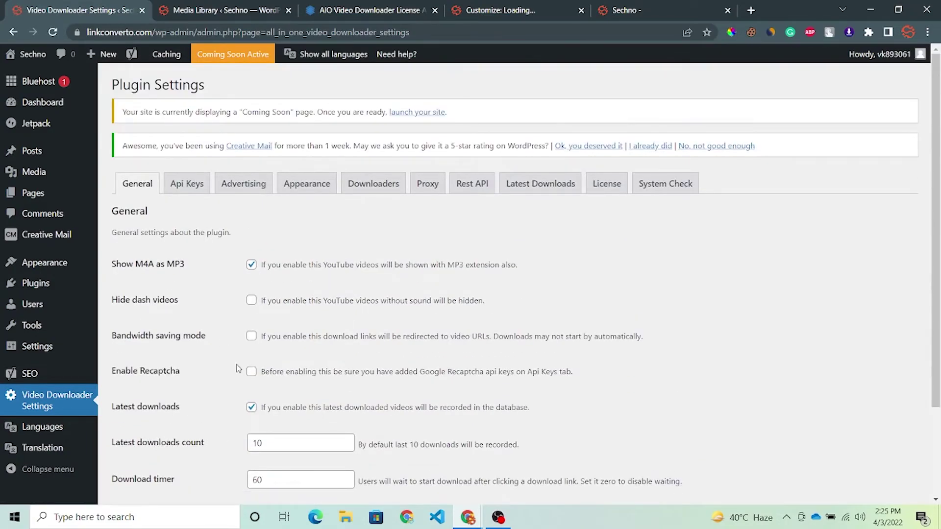
# Step: Open the plugin's Api Keys settings and review the Facebook and Instagram cookies fields
pyautogui.click(187, 185)
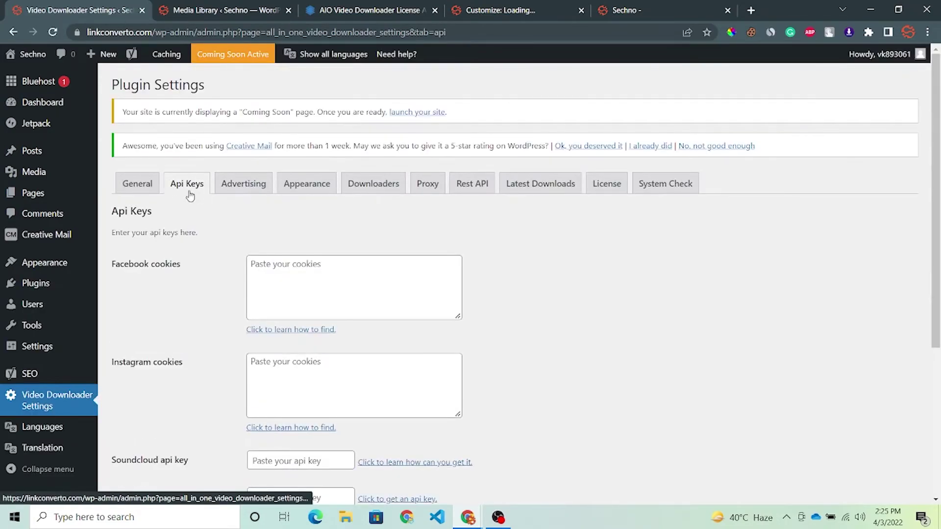
pyautogui.scroll(-1, 153, 201)
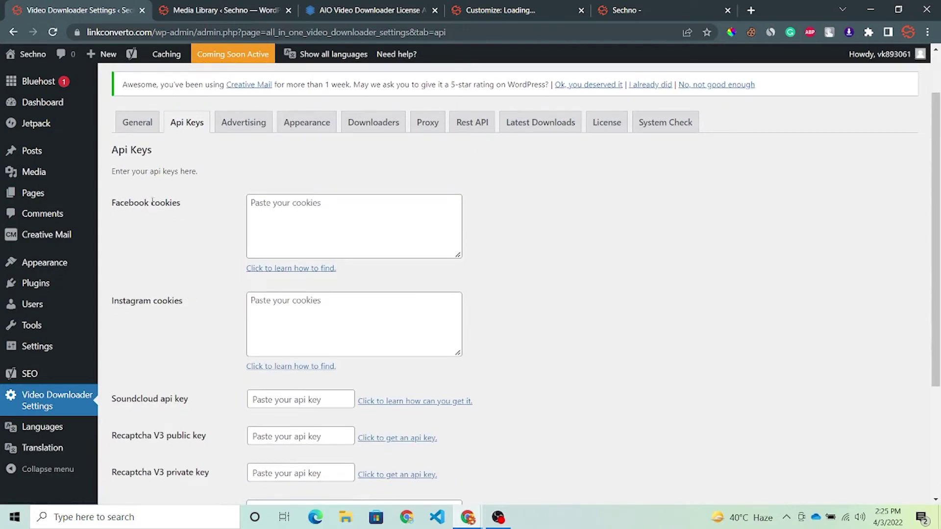
pyautogui.moveTo(129, 202); pyautogui.dragTo(182, 205)
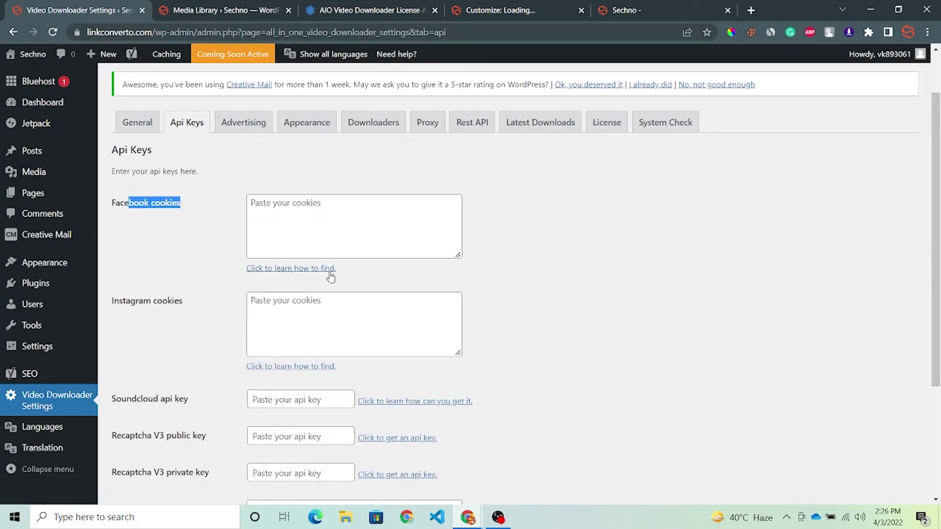
pyautogui.click(231, 250)
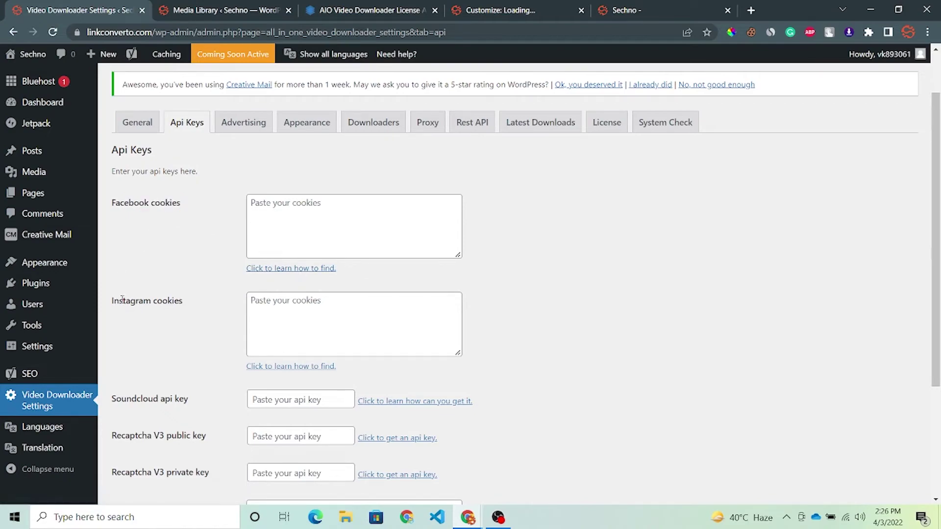
pyautogui.moveTo(122, 299); pyautogui.dragTo(187, 304)
pyautogui.click(268, 309)
pyautogui.scroll(-1, 209, 292)
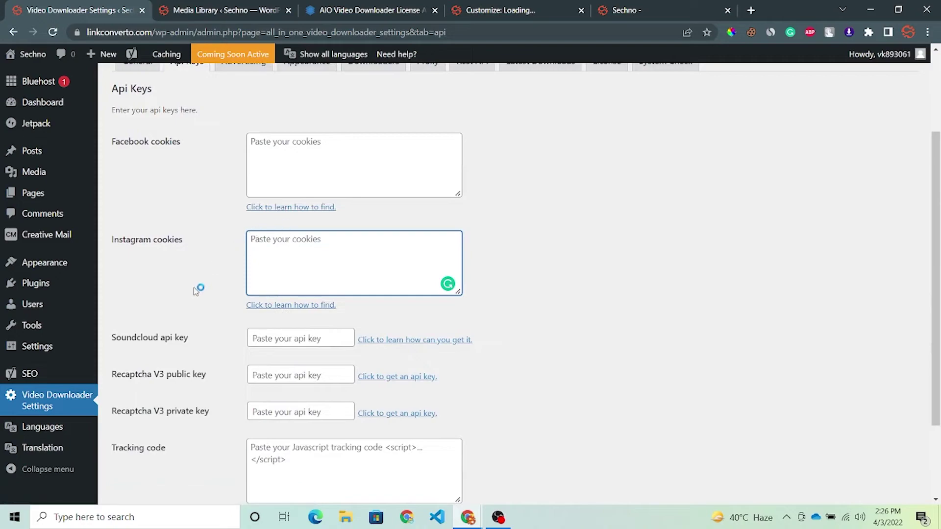
# Step: Review the Soundcloud, Recaptcha V3 and tracking code fields, leave them empty and save the Api Keys settings
pyautogui.scroll(-2, 193, 287)
pyautogui.click(271, 232)
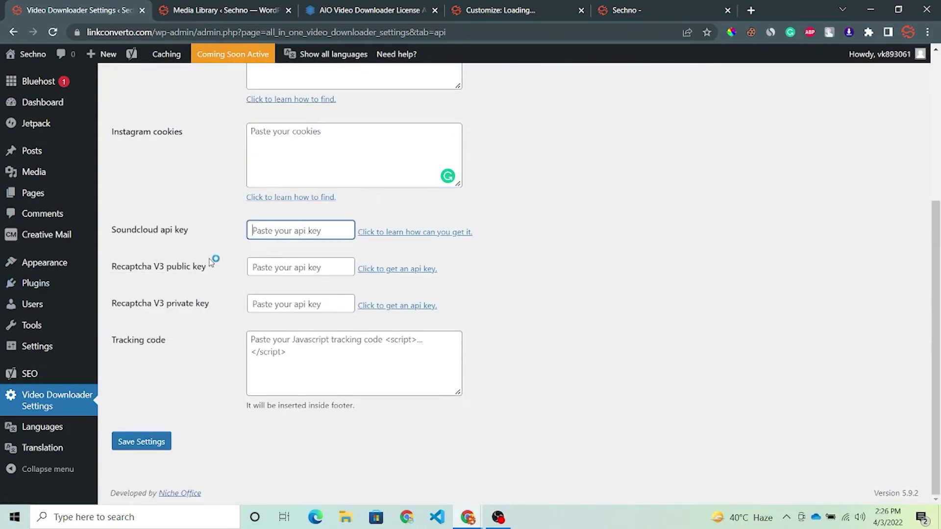
pyautogui.click(126, 338)
pyautogui.moveTo(116, 340); pyautogui.dragTo(157, 338)
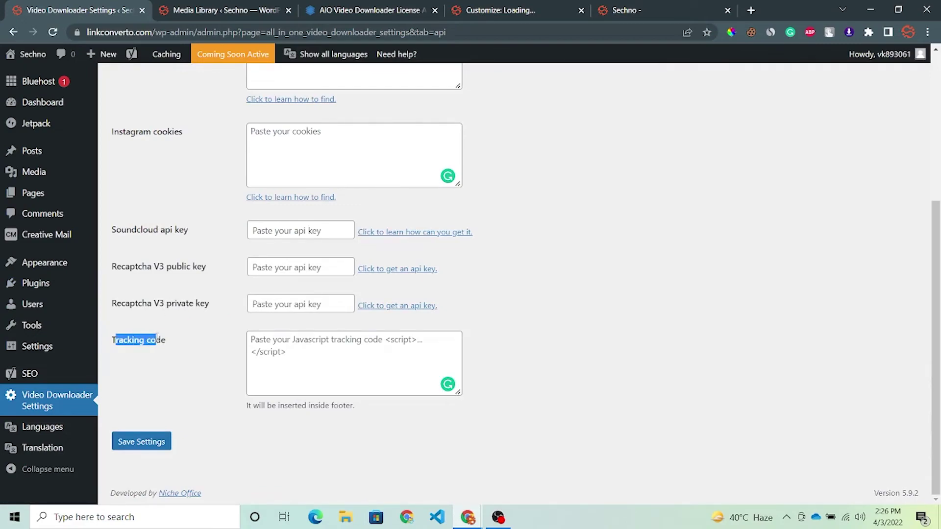
pyautogui.click(298, 361)
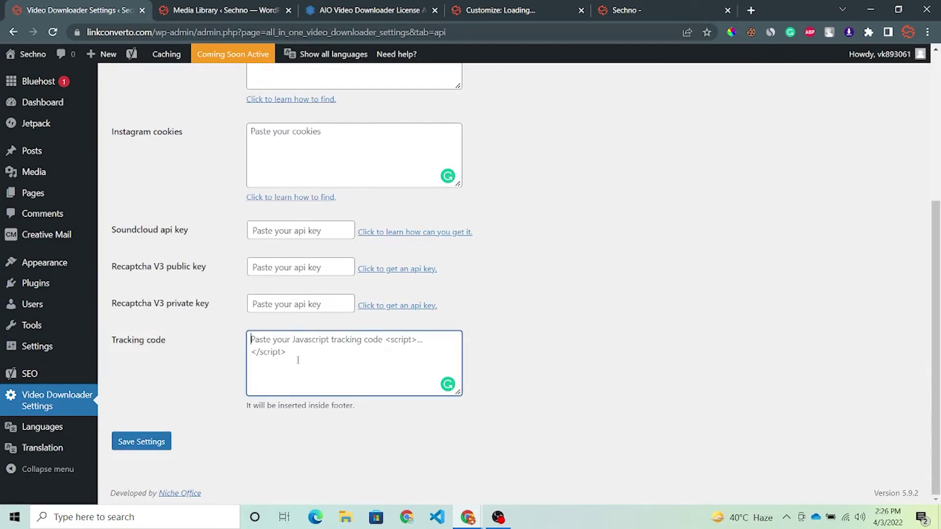
pyautogui.scroll(5, 302, 182)
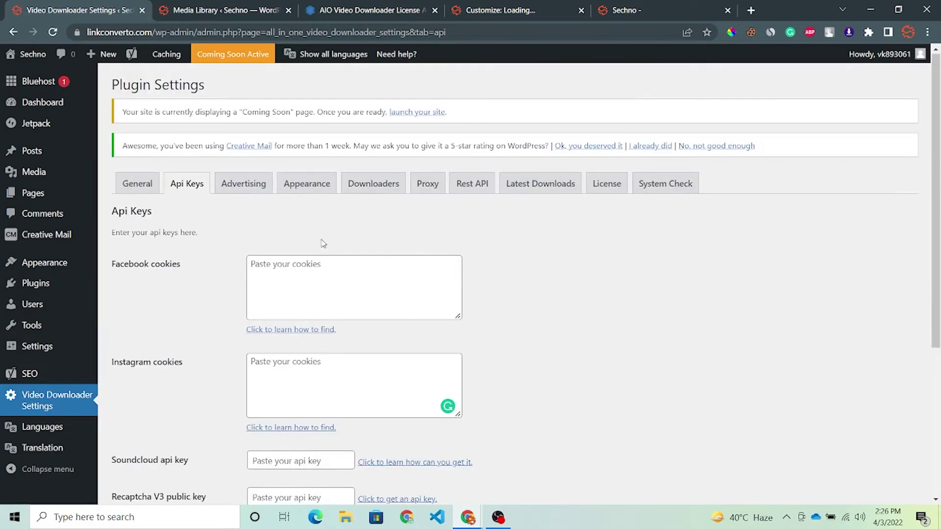
pyautogui.scroll(-5, 302, 427)
pyautogui.click(141, 441)
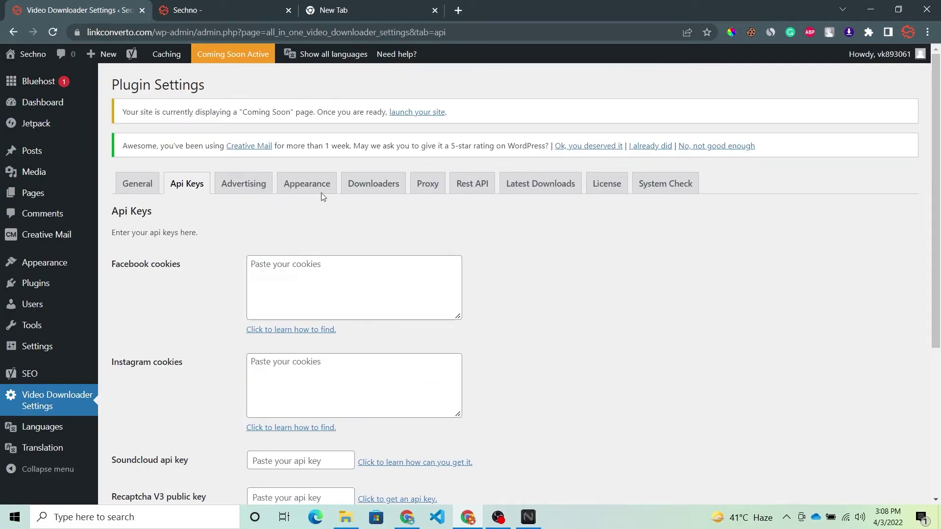
# Step: Open the plugin's Appearance settings and examine the section toggles, logo height and Facebook username field
pyautogui.click(322, 192)
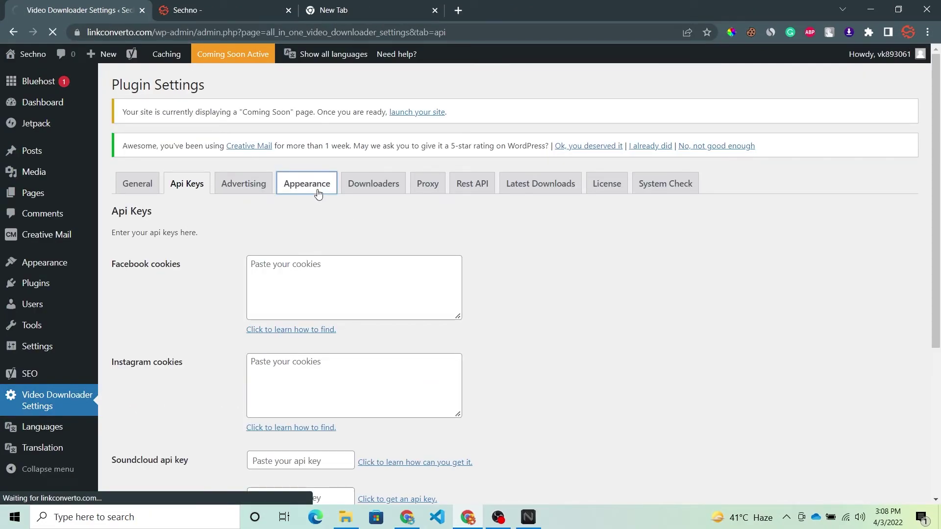
pyautogui.scroll(-2, 287, 383)
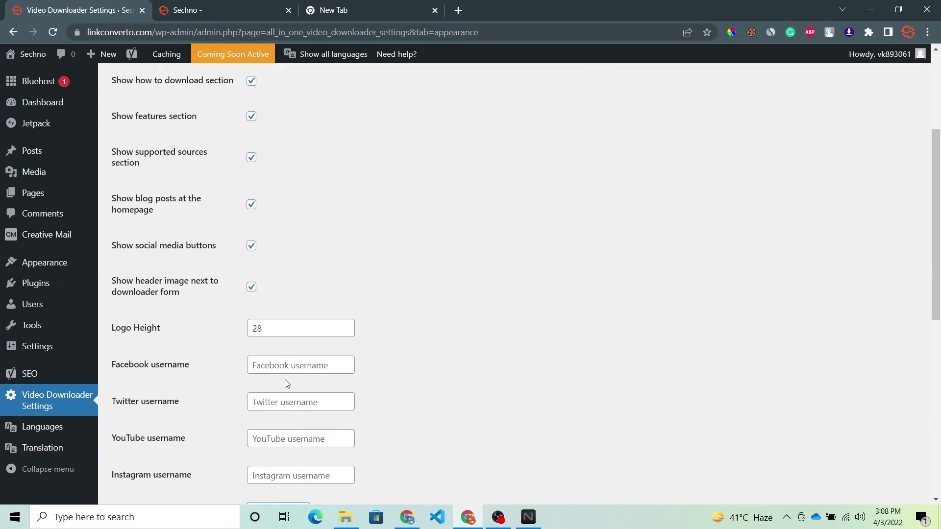
pyautogui.moveTo(302, 328); pyautogui.dragTo(249, 331)
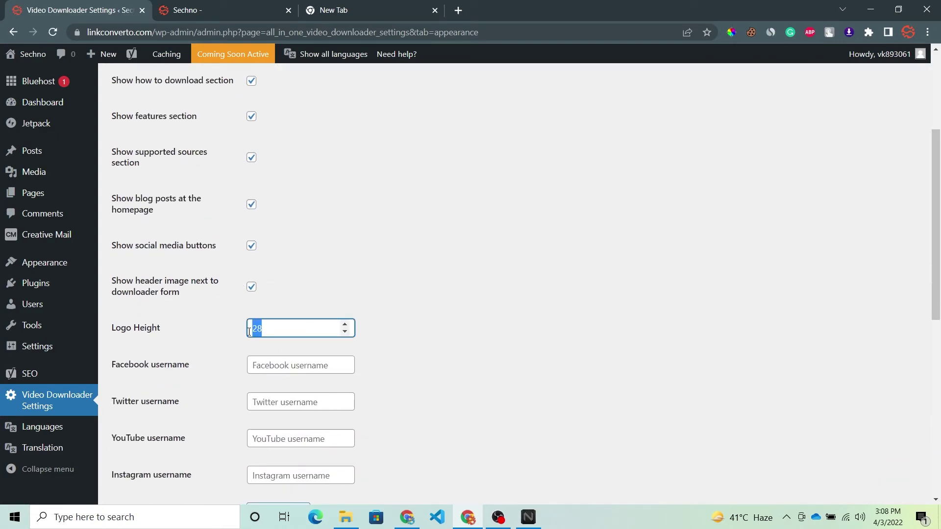
pyautogui.scroll(-2, 196, 329)
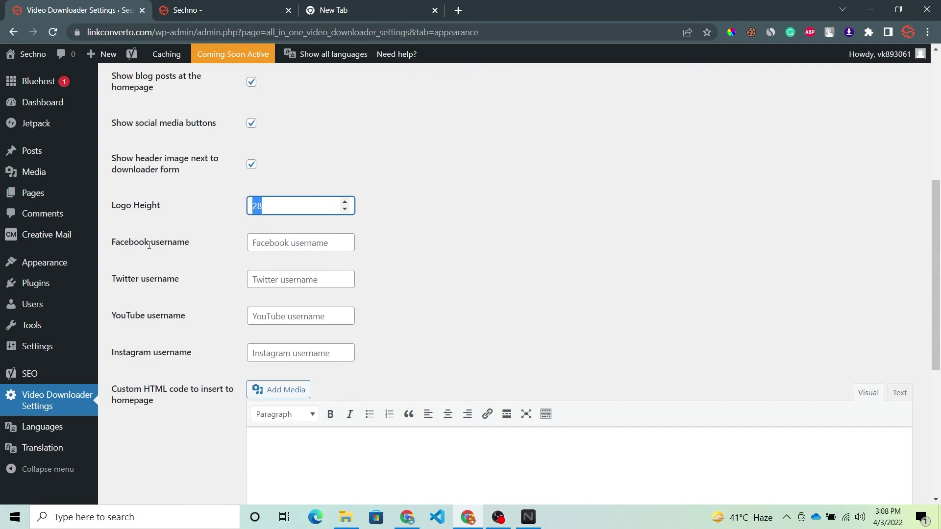
pyautogui.moveTo(149, 245); pyautogui.dragTo(180, 248)
pyautogui.click(229, 248)
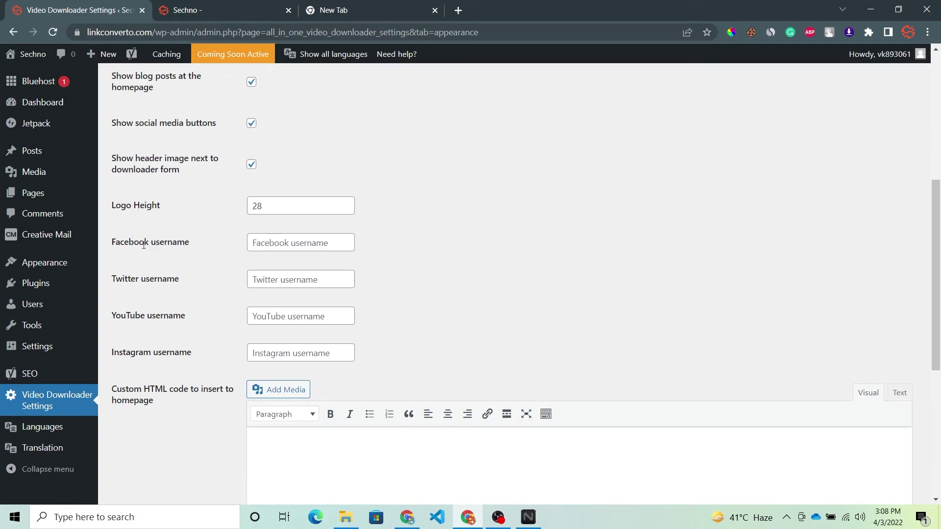
# Step: Review the editor for custom homepage HTML, leave it empty and save the Appearance settings
pyautogui.scroll(-2, 147, 375)
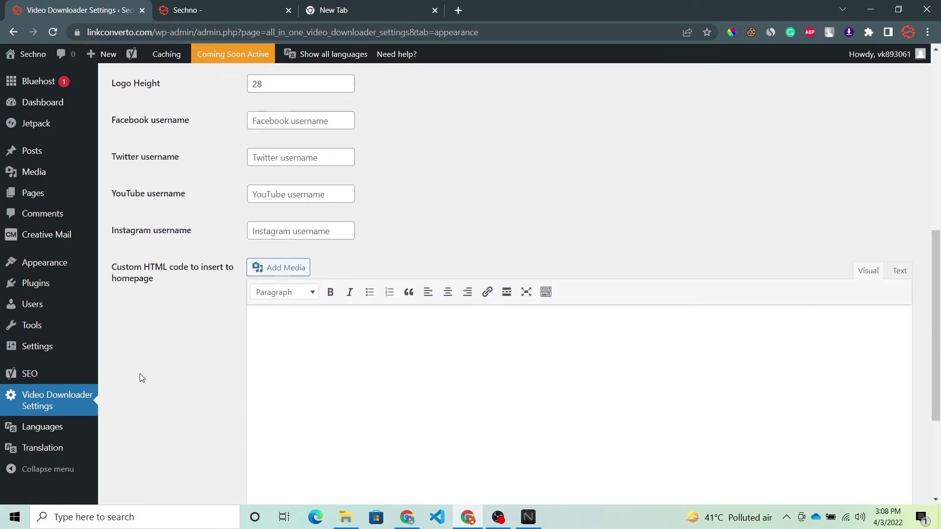
pyautogui.scroll(-2, 235, 245)
pyautogui.click(278, 198)
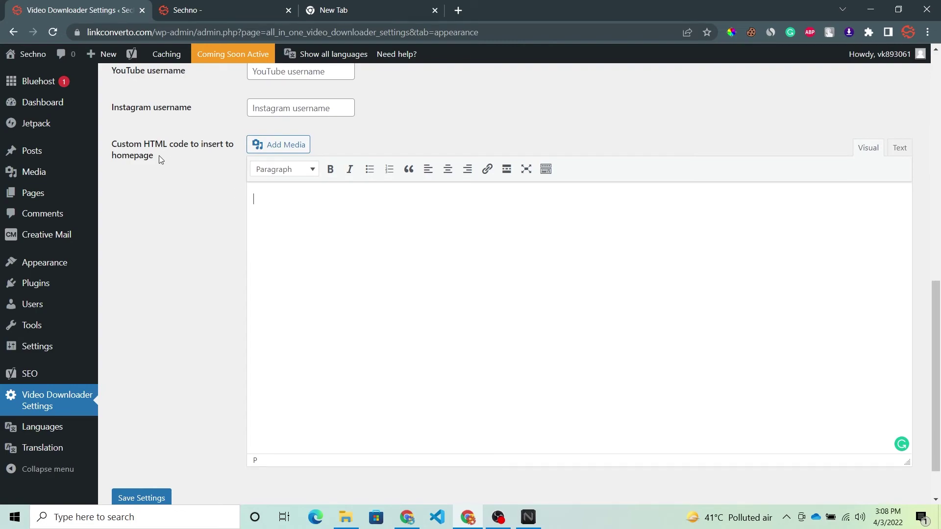
pyautogui.moveTo(160, 156); pyautogui.dragTo(113, 143)
pyautogui.click(186, 184)
pyautogui.scroll(-1, 204, 255)
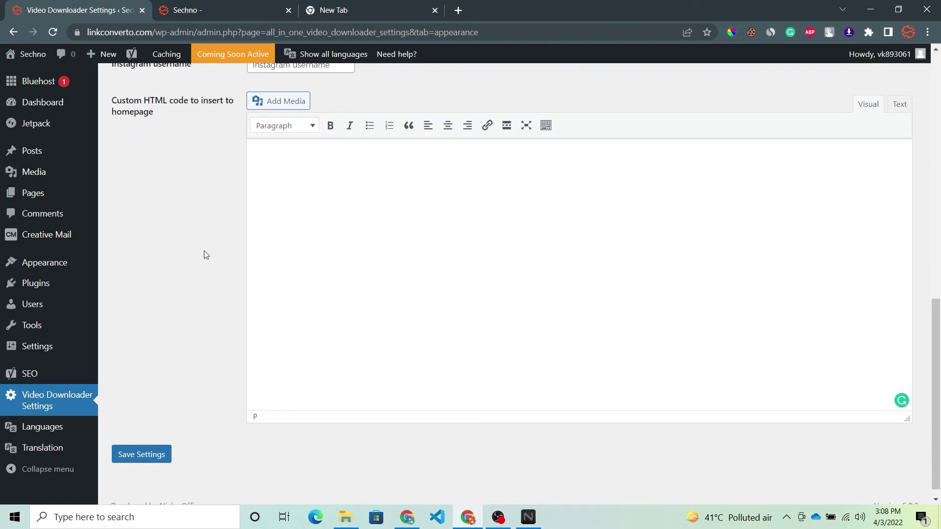
pyautogui.click(161, 443)
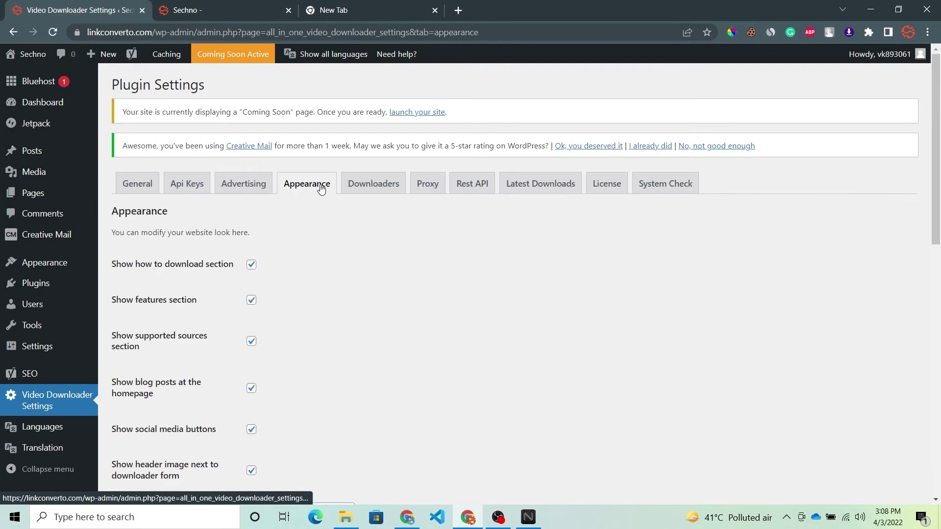
# Step: Open the Downloaders settings and examine the page slug fields for 9GAG, Akıllı TV and Bilibili
pyautogui.click(374, 190)
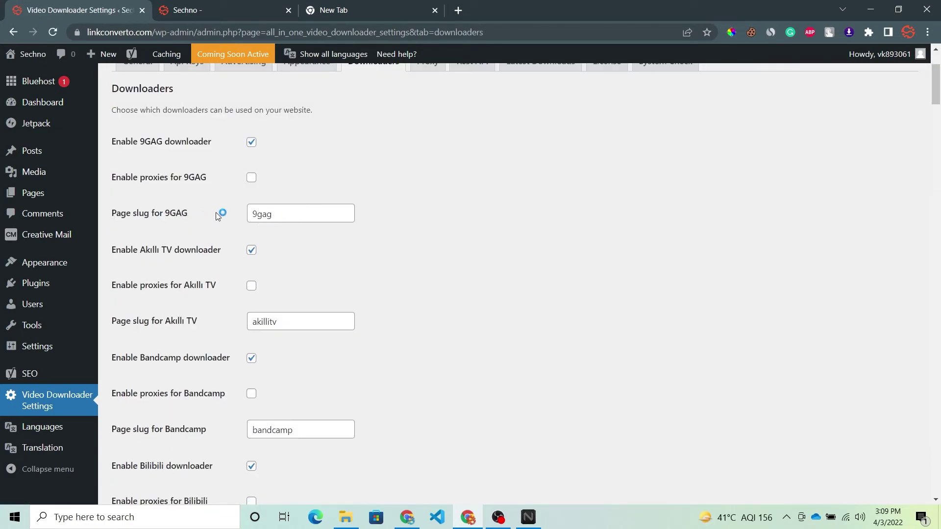
pyautogui.doubleClick(167, 212)
pyautogui.click(279, 214)
pyautogui.doubleClick(267, 214)
pyautogui.doubleClick(176, 322)
pyautogui.doubleClick(278, 320)
pyautogui.scroll(-3, 278, 320)
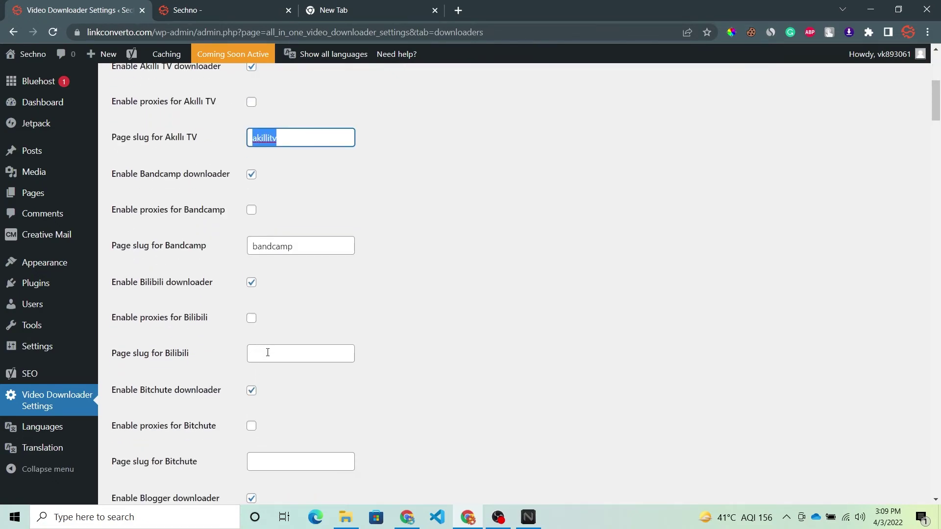
pyautogui.click(252, 354)
# Step: Look through the list of downloaders and their proxy and page slug options, down to Instagram
pyautogui.scroll(3, 306, 435)
pyautogui.scroll(-1, 304, 431)
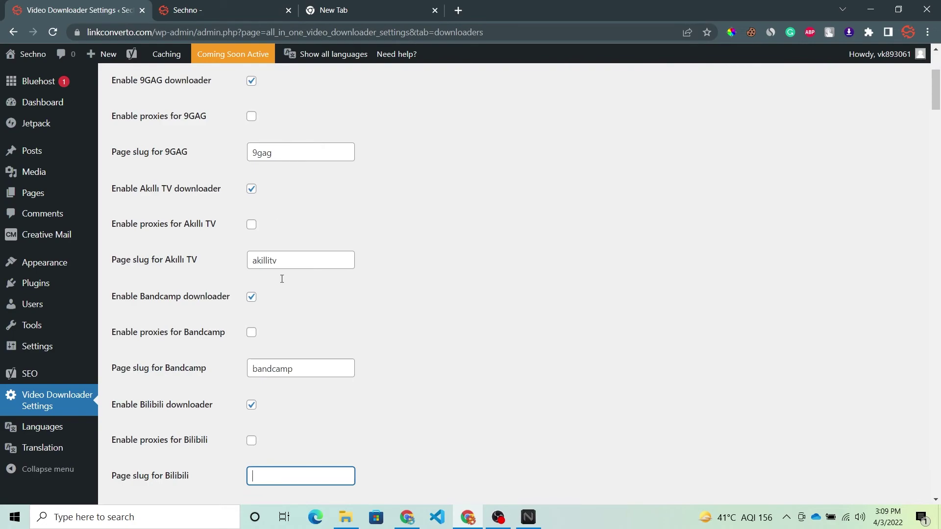
pyautogui.scroll(-10, 314, 387)
pyautogui.scroll(2, 314, 388)
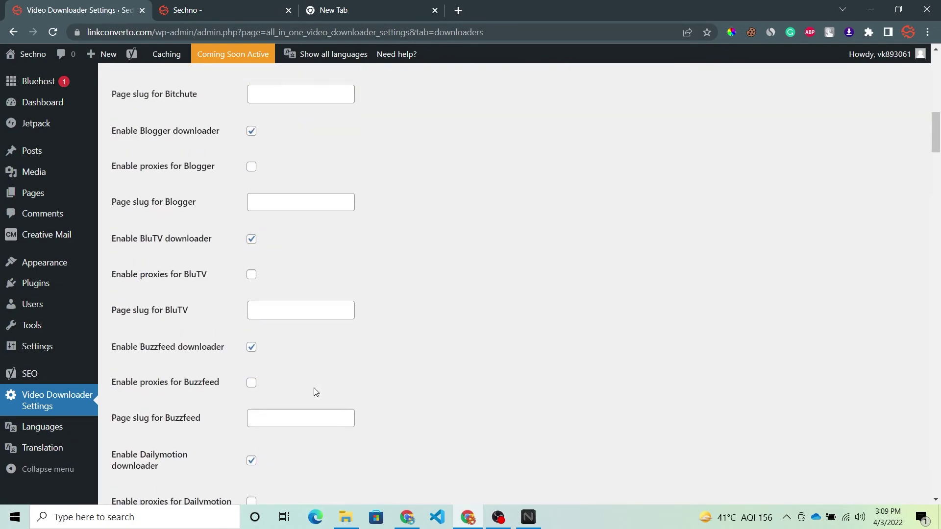
pyautogui.scroll(-1, 314, 388)
pyautogui.scroll(-20, 315, 388)
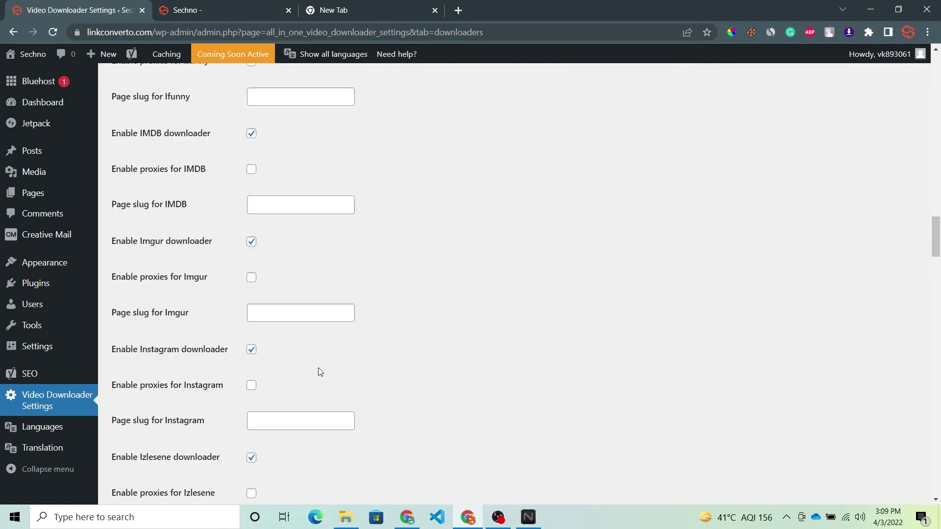
# Step: Reload the site's 9gag page, review its sections from header to supported websites, and return to the plugin settings
pyautogui.click(221, 10)
pyautogui.click(53, 32)
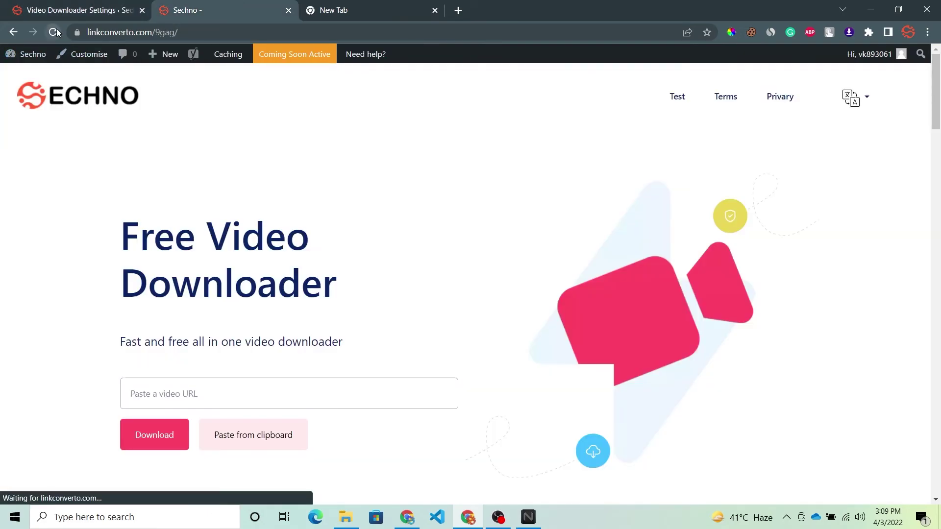
pyautogui.scroll(20, 338, 380)
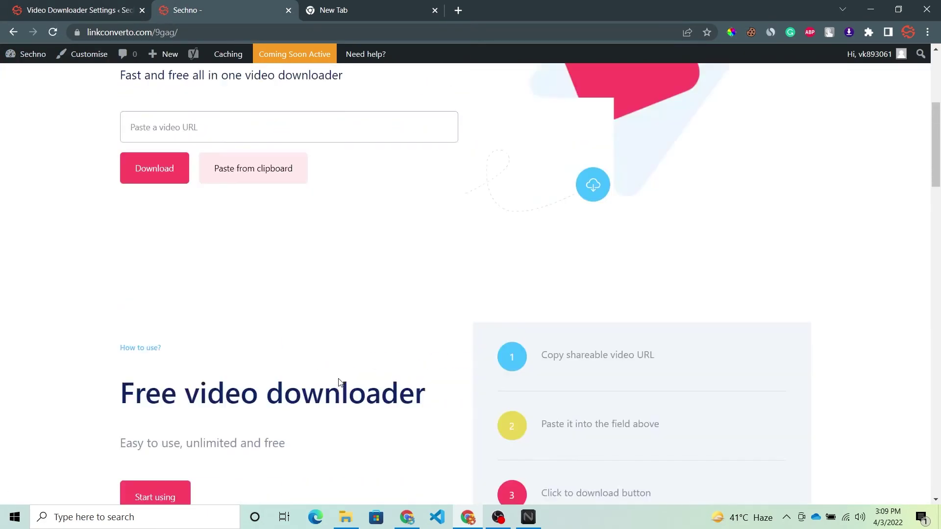
pyautogui.scroll(-20, 385, 353)
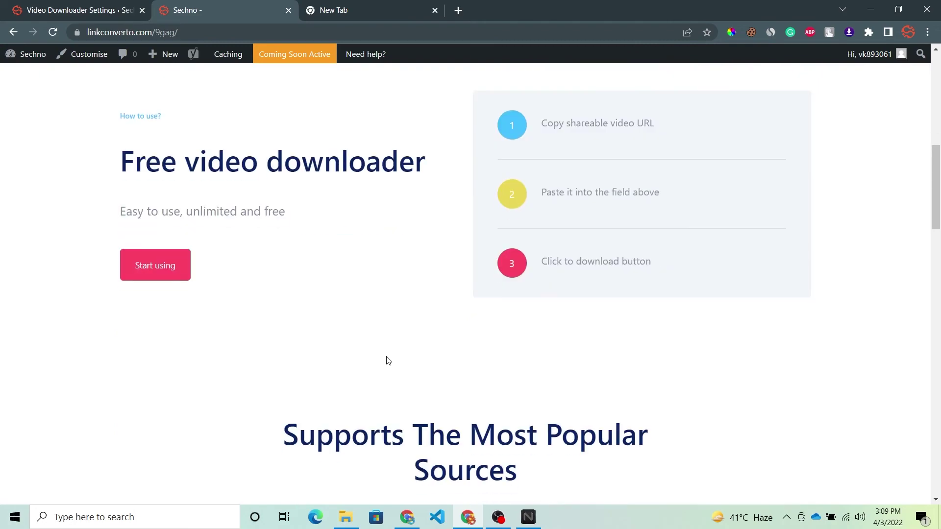
pyautogui.scroll(-10, 387, 361)
pyautogui.scroll(12, 387, 361)
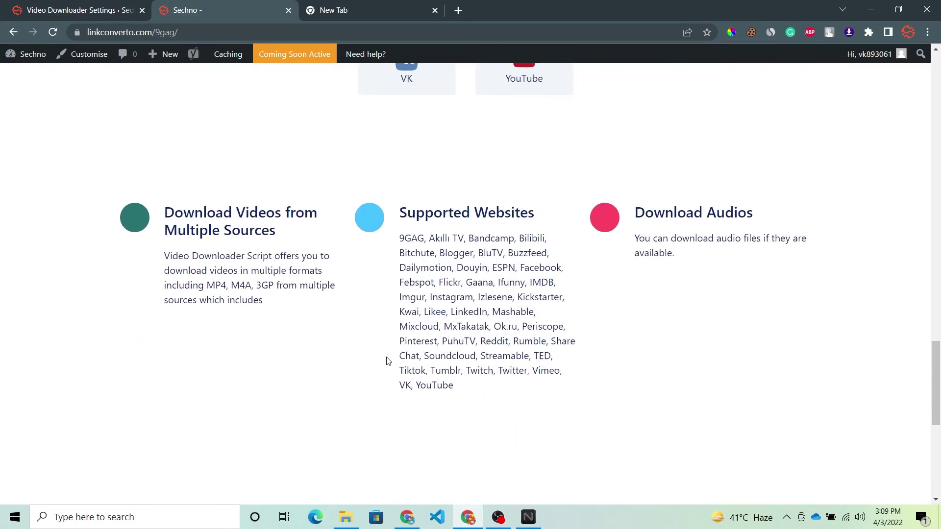
pyautogui.scroll(15, 388, 360)
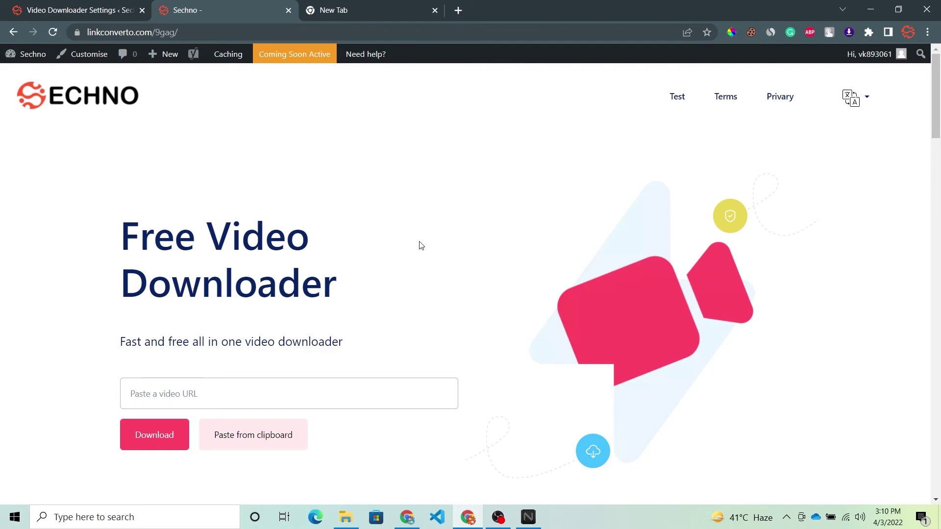
pyautogui.scroll(-3, 456, 177)
pyautogui.scroll(3, 454, 177)
pyautogui.click(69, 10)
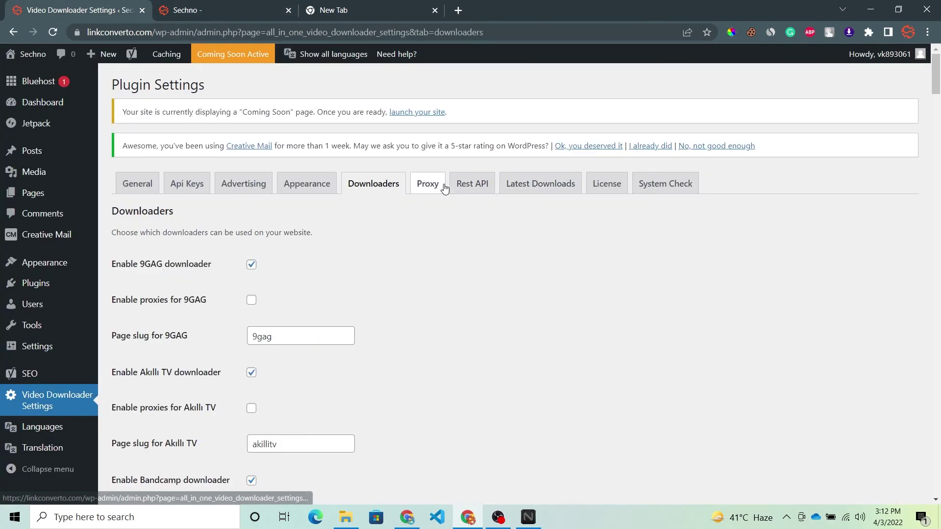